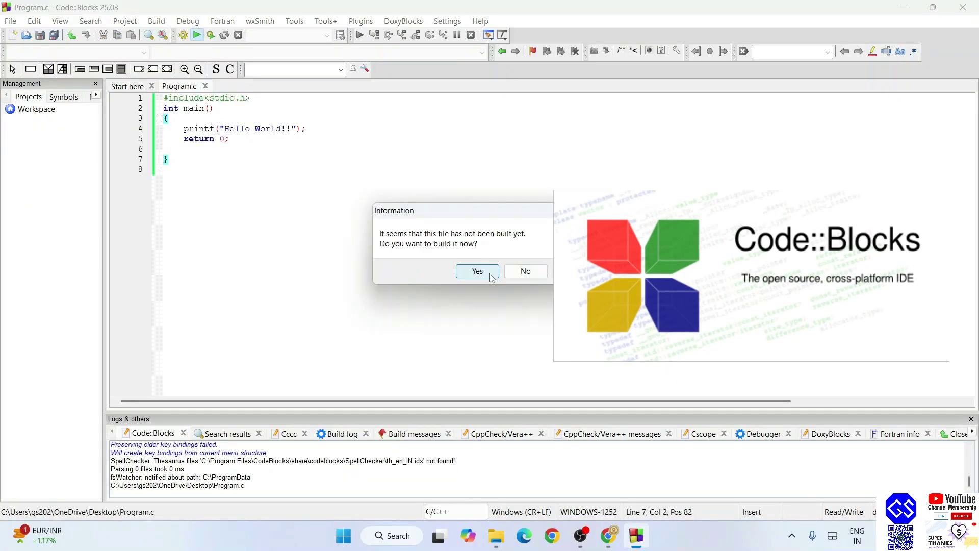
Step: Build and run Program.c, then move its Hello World!! console window aside
left_click(490, 273)
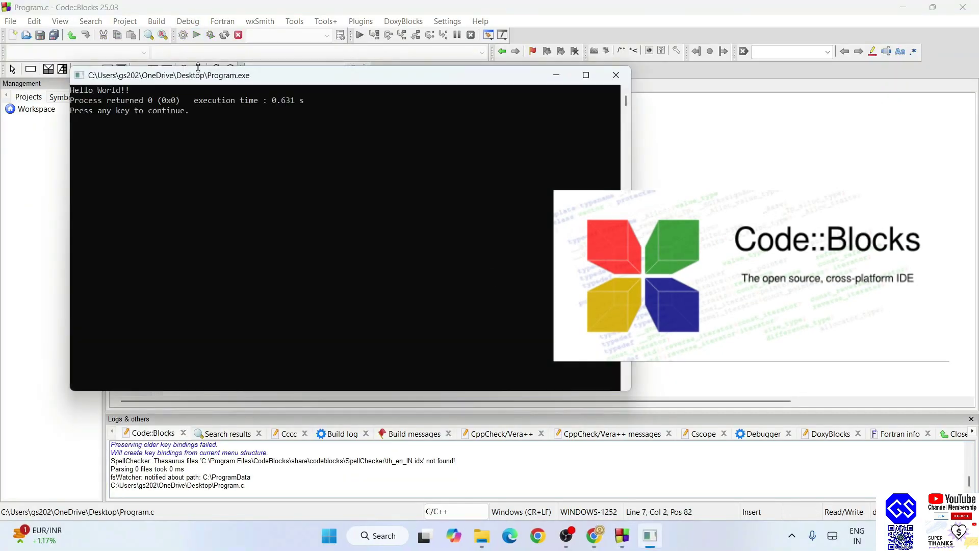
left_click_drag(216, 81, 446, 155)
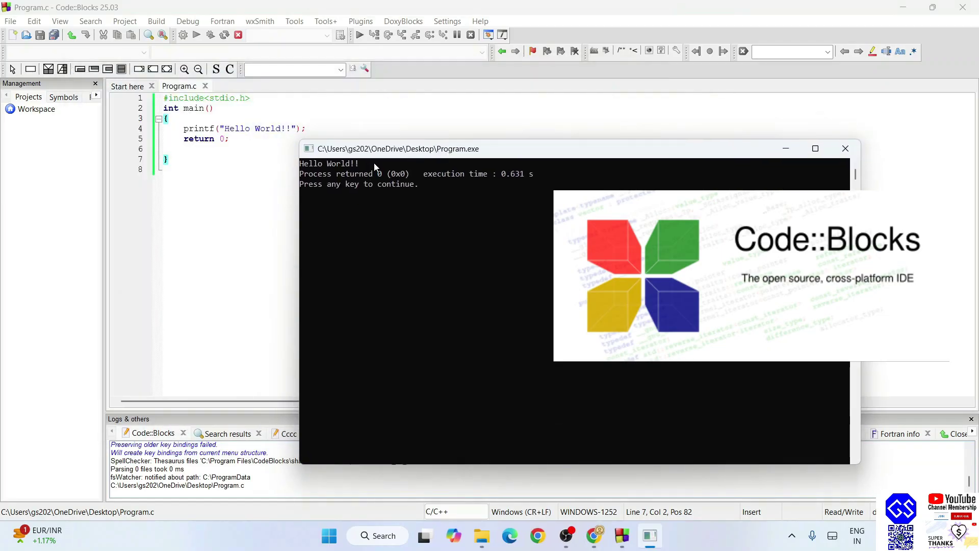
left_click_drag(377, 167, 229, 141)
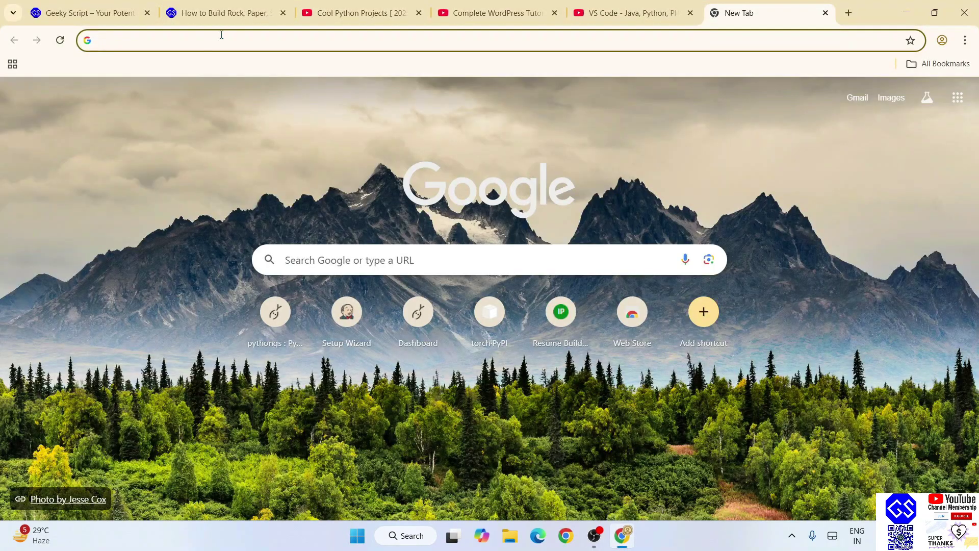
type("codeblocks.org/downloads/")
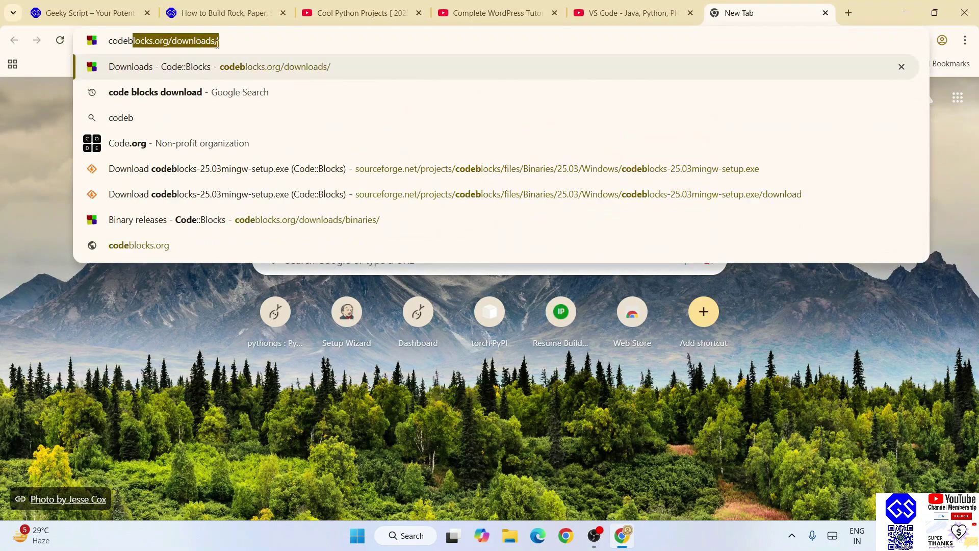
Step: Search Google for 'code blocks download' and open the official codeblocks.org Downloads page
key("Down")
key("Down")
key("Down")
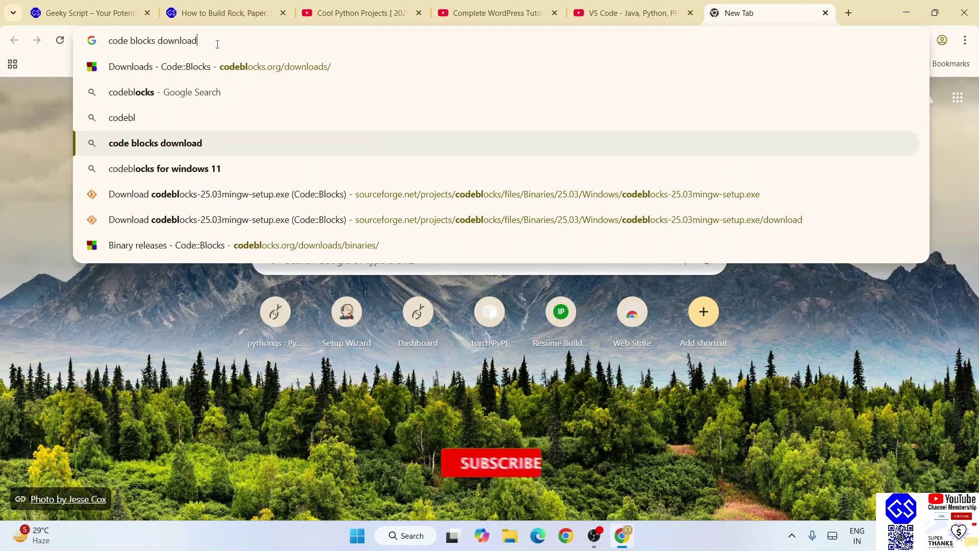
key("Return")
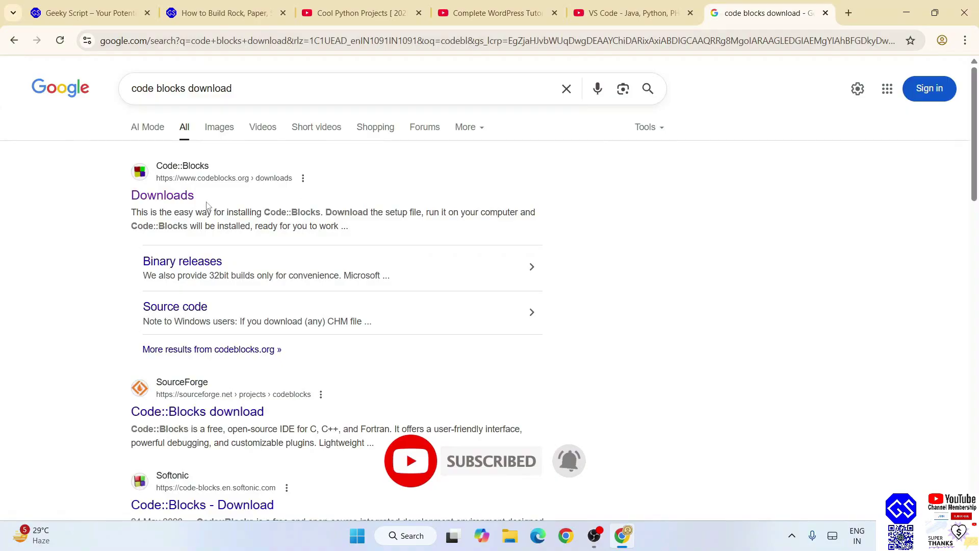
left_click(177, 197)
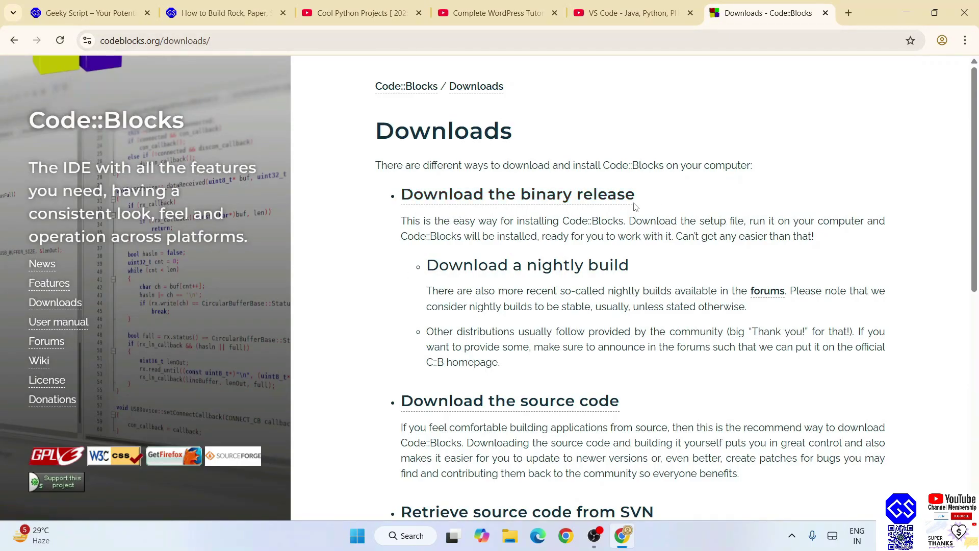
left_click(589, 201)
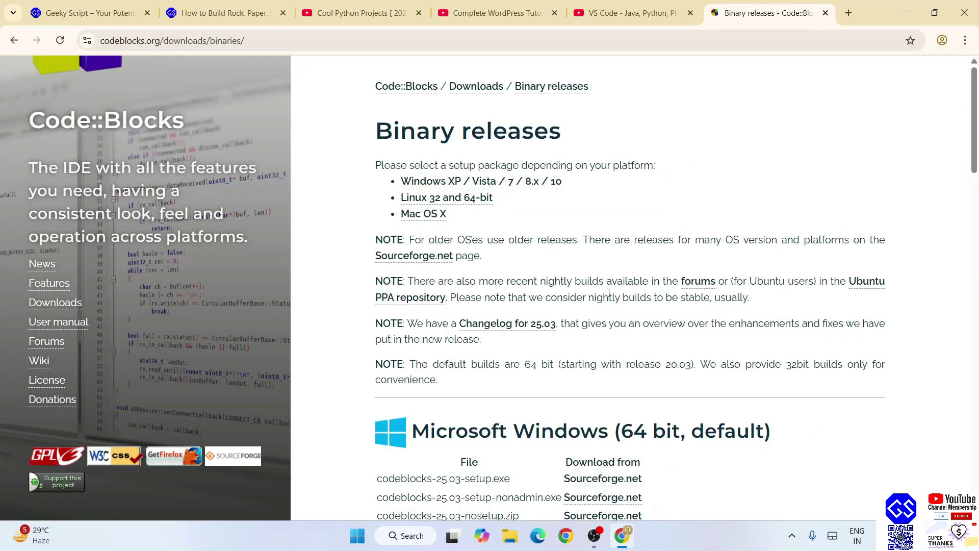
scroll(614, 173, "down", 1)
scroll(615, 174, "down", 1)
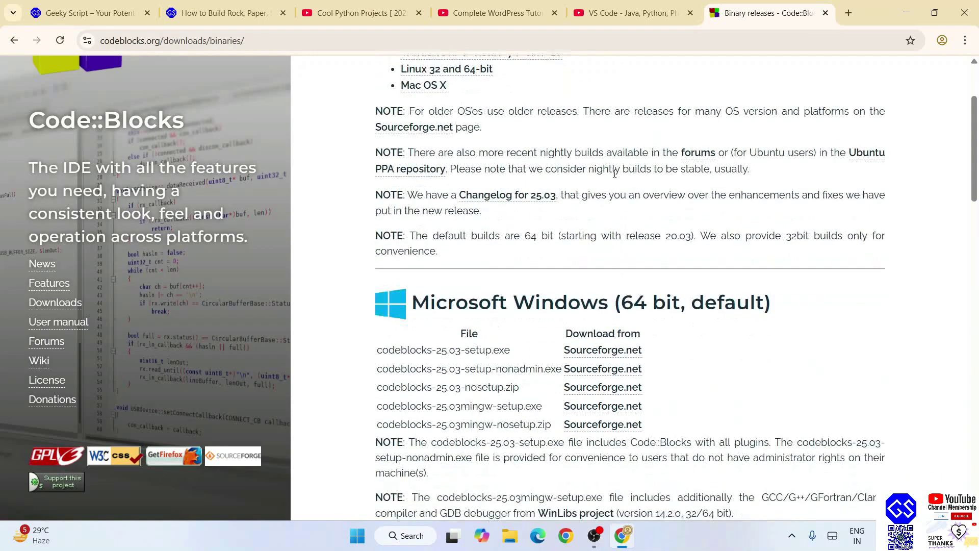
scroll(492, 227, "down", 1)
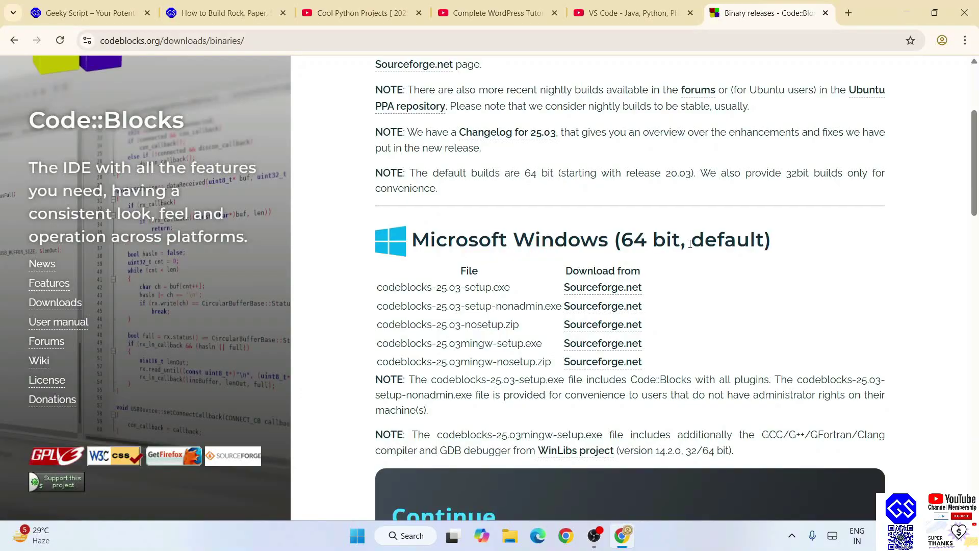
left_click_drag(439, 240, 801, 245)
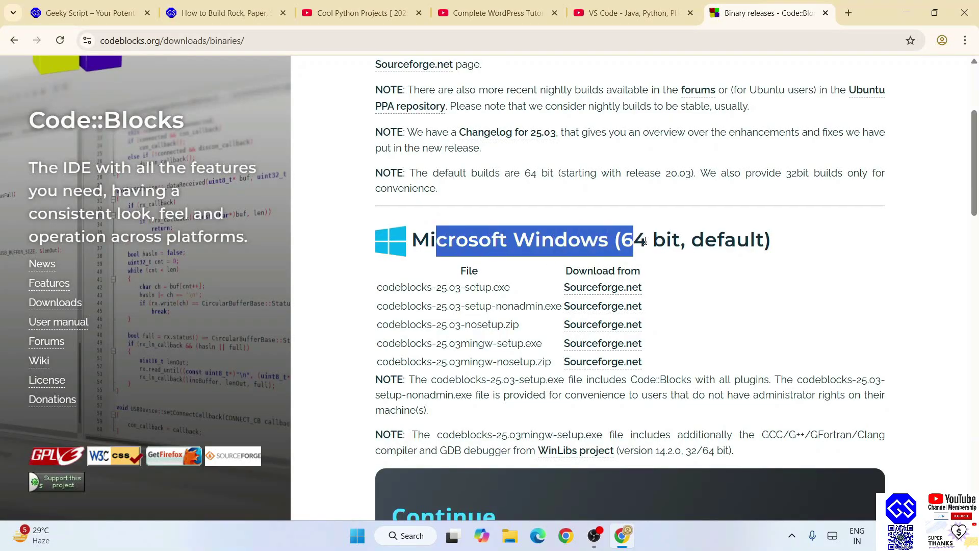
left_click(801, 247)
scroll(801, 246, "down", 1)
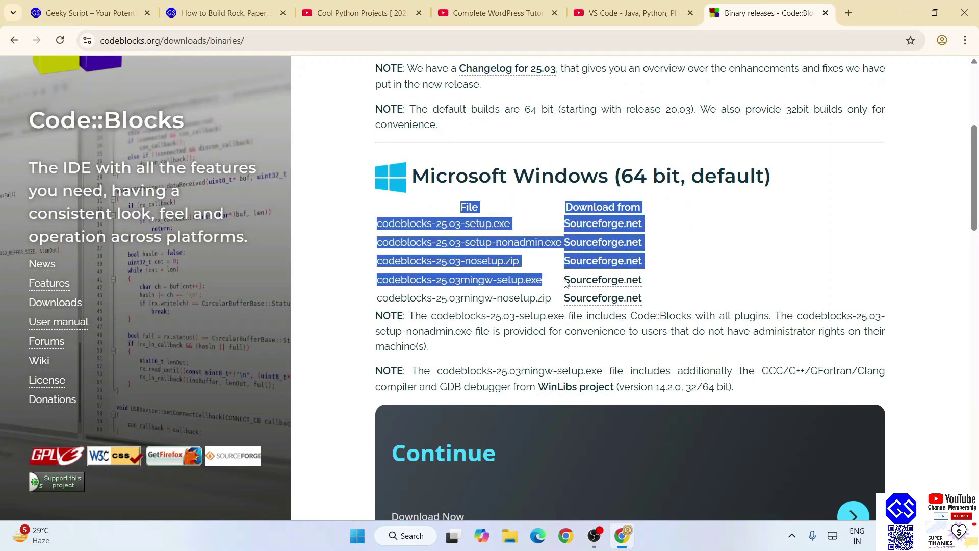
left_click_drag(376, 224, 634, 299)
left_click(701, 303)
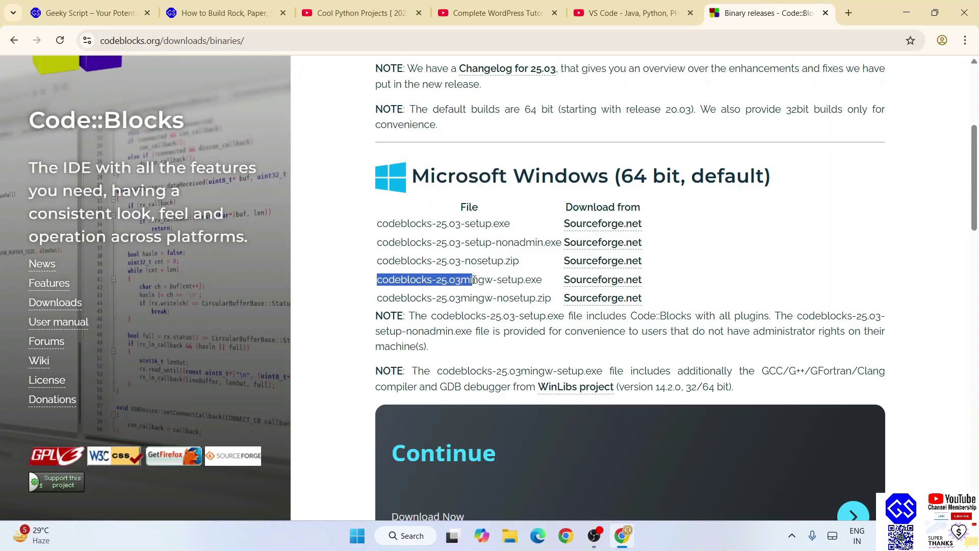
left_click_drag(378, 280, 545, 284)
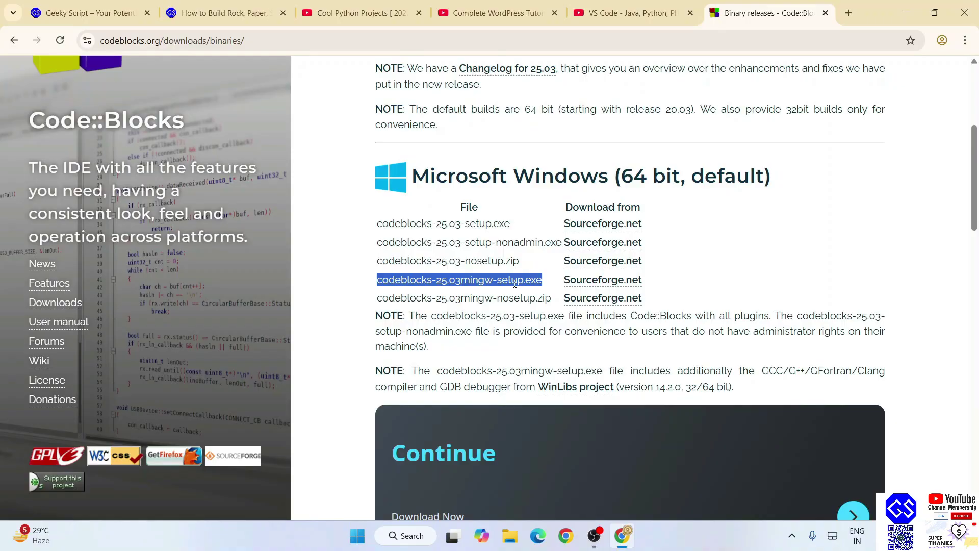
left_click(464, 279)
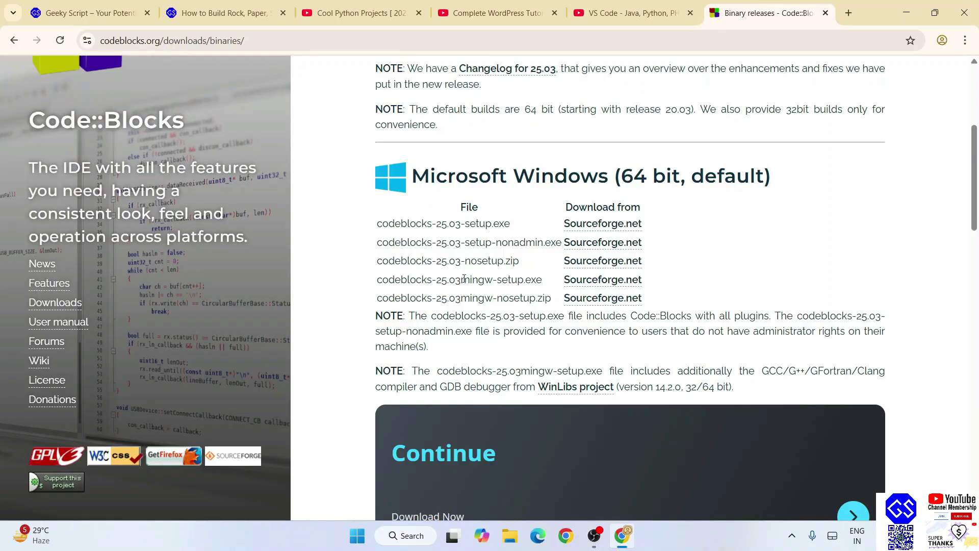
left_click_drag(462, 279, 525, 282)
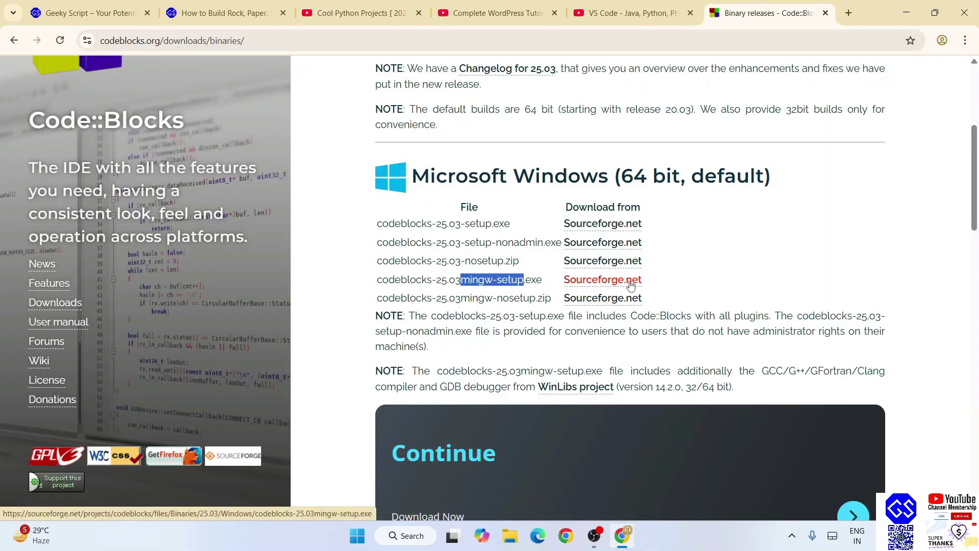
Step: Start the codeblocks-25.03mingw-setup.exe download from SourceForge, then cancel it
left_click(602, 287)
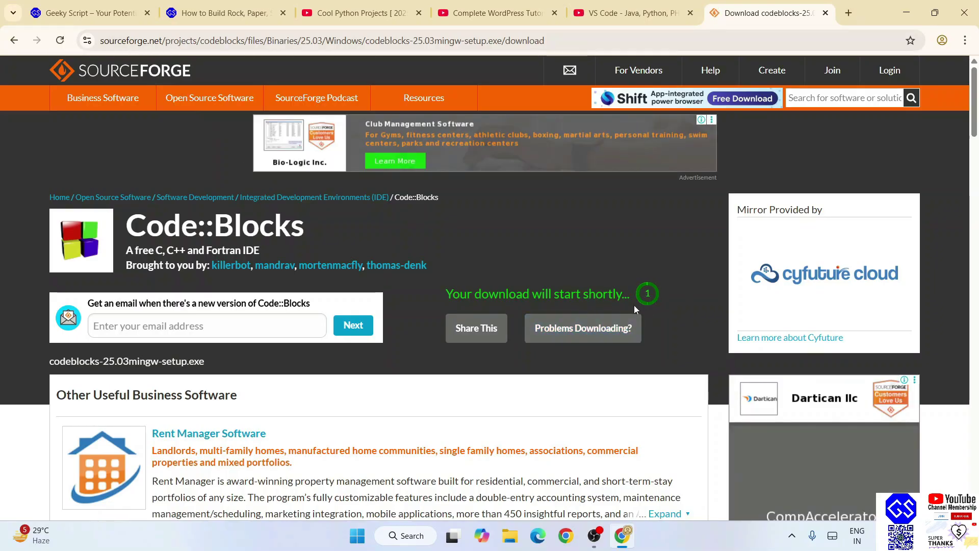
left_click(560, 42)
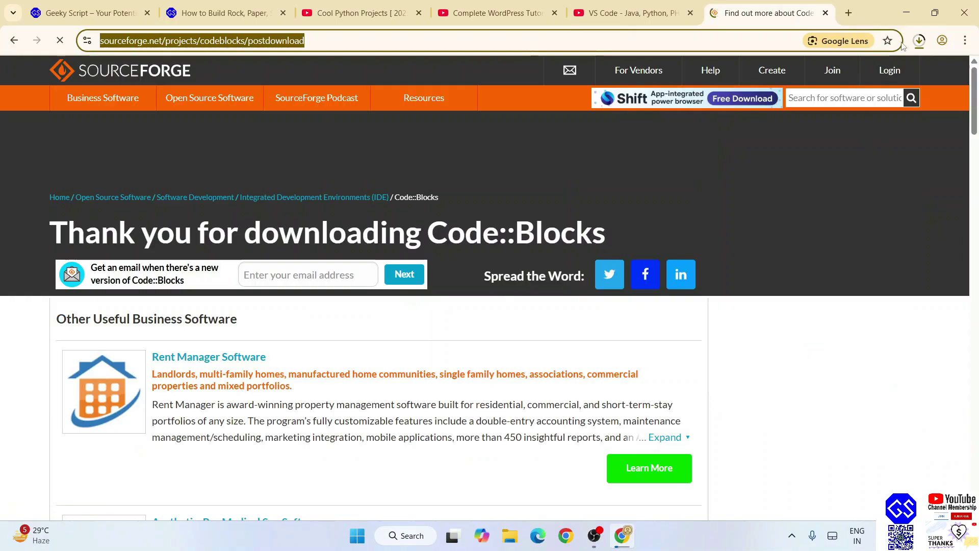
left_click(919, 40)
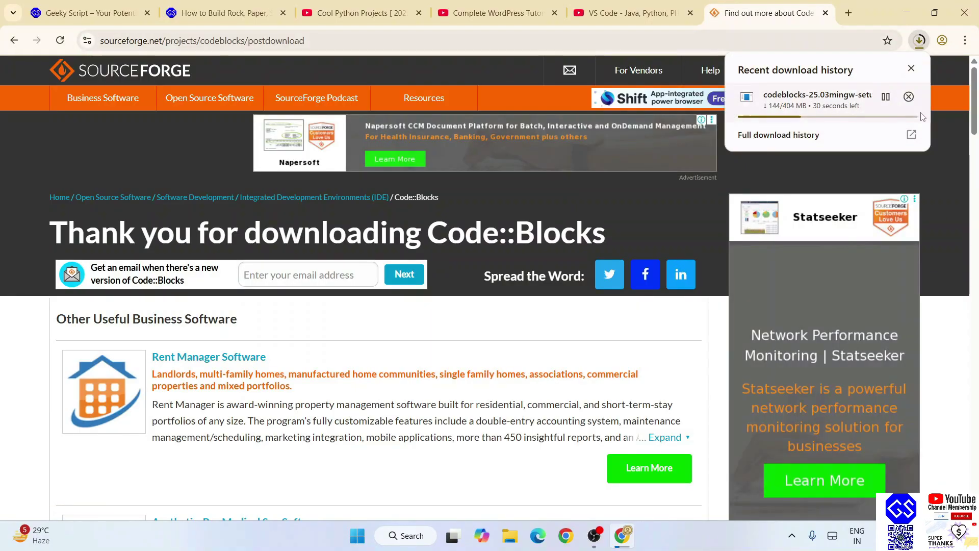
left_click(909, 97)
Step: Minimize Chrome and launch codeblocks-25.03mingw-setup.exe from the Downloads files folder
left_click(906, 13)
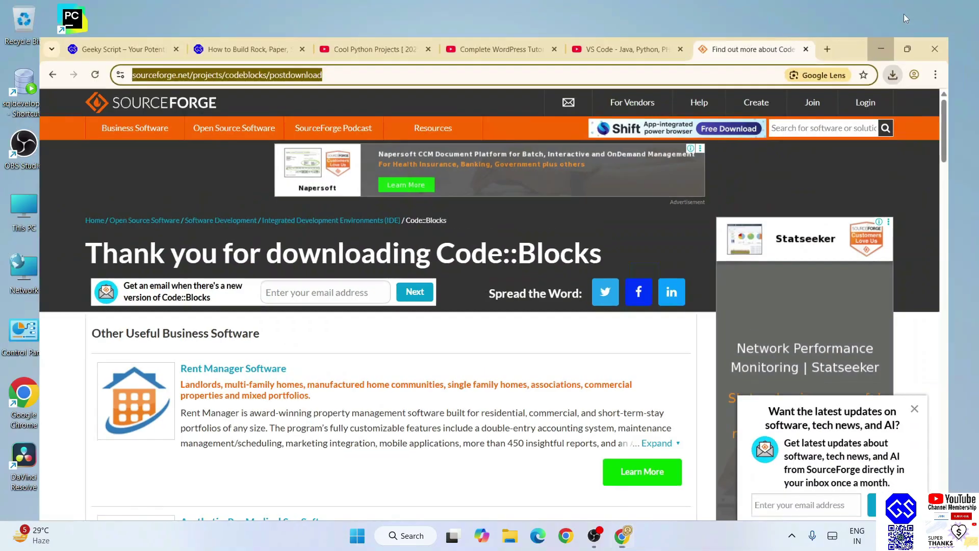
left_click(511, 538)
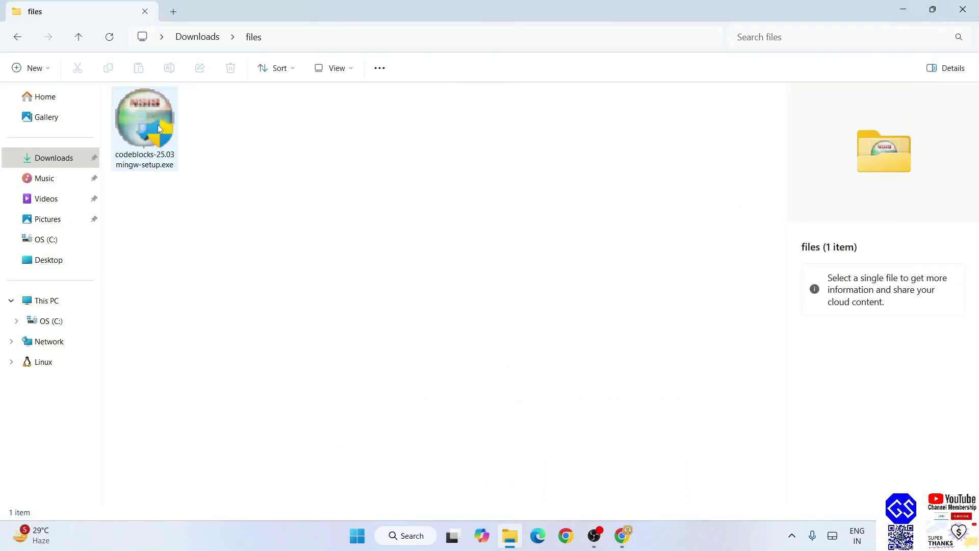
left_click(158, 125)
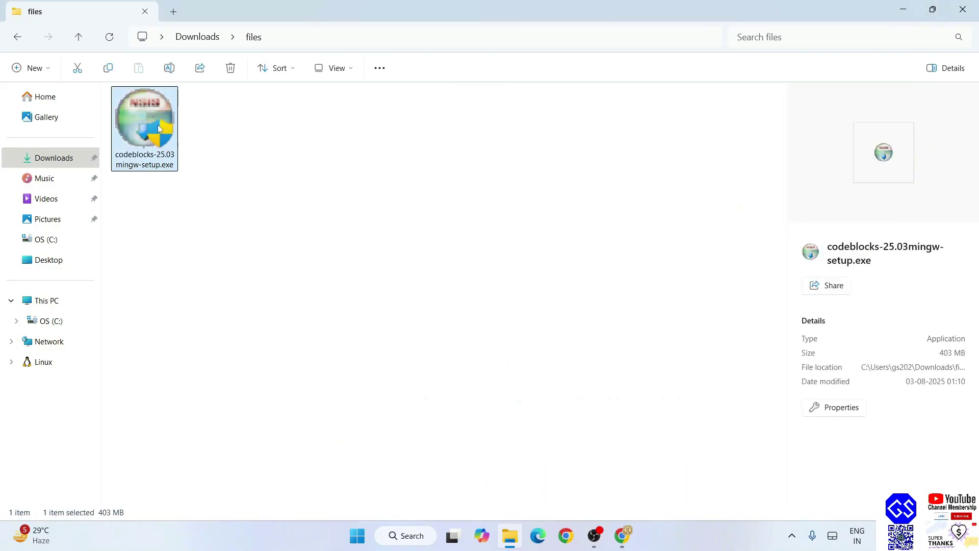
mouse_move(145, 128)
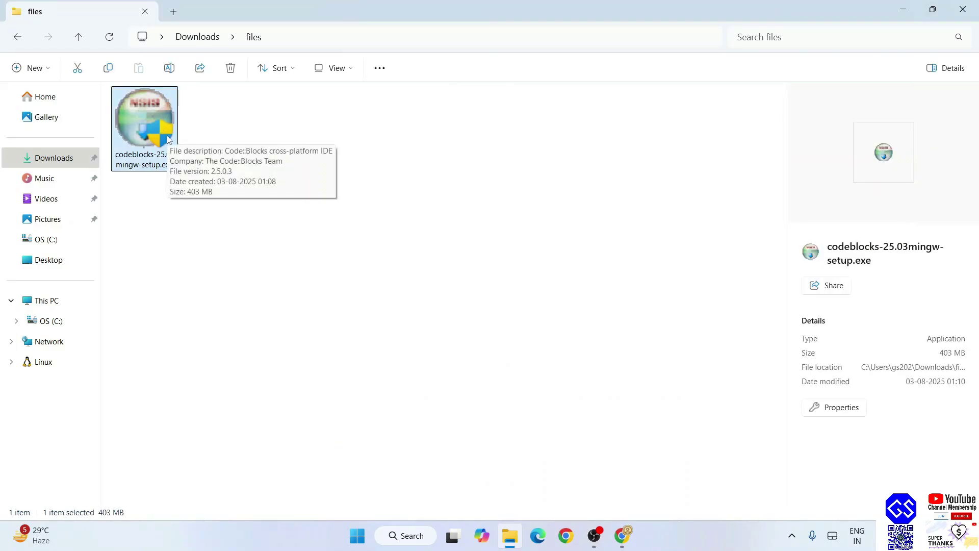
double_click(167, 139)
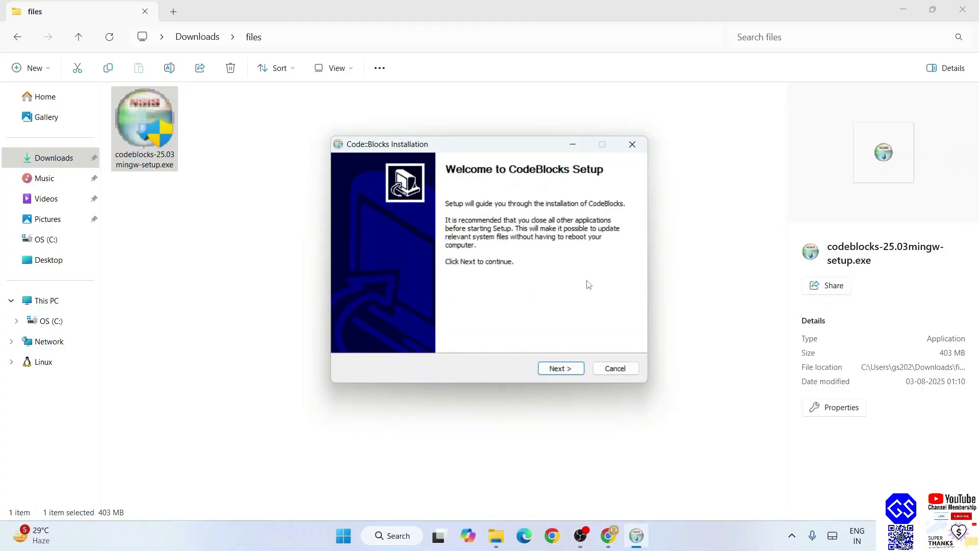
Step: Accept the license and keep the Full install with MinGW Compiler Suite checked
left_click(562, 369)
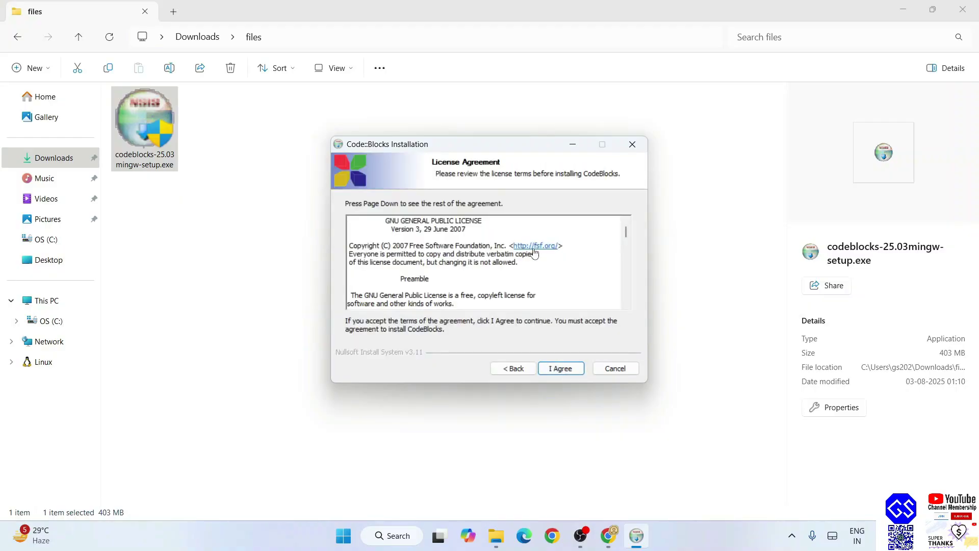
scroll(552, 234, "down", 2)
scroll(552, 234, "down", 3)
scroll(559, 239, "down", 3)
scroll(567, 243, "down", 3)
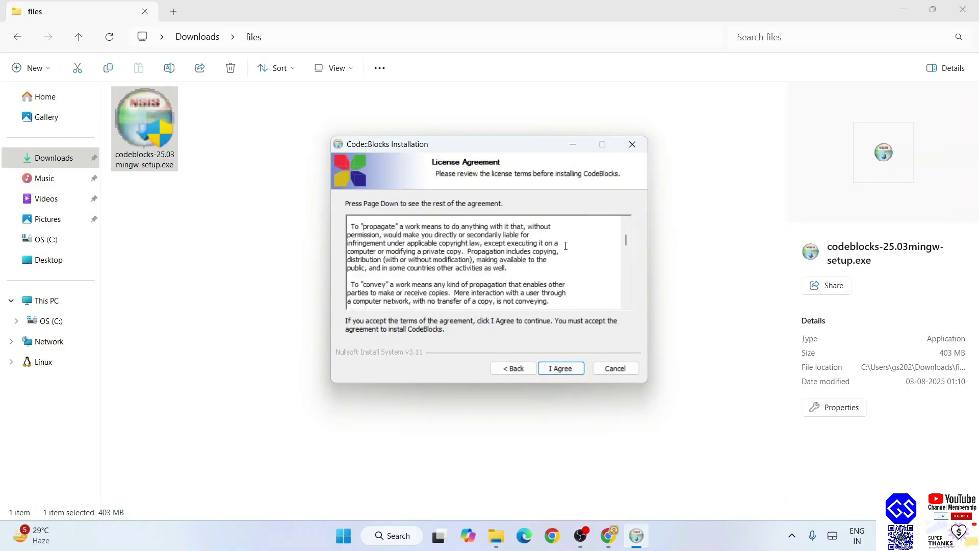
scroll(577, 251, "down", 3)
scroll(578, 250, "down", 3)
scroll(599, 278, "down", 3)
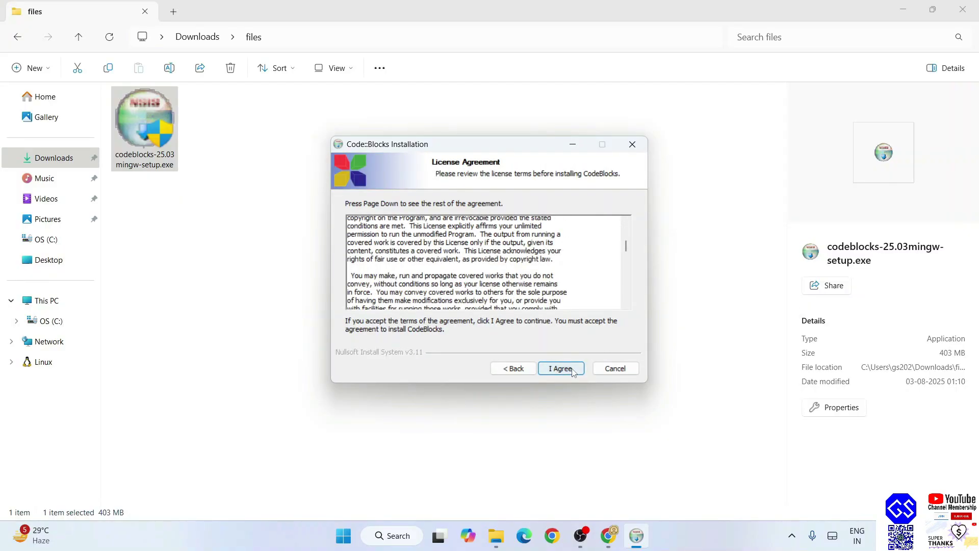
left_click(562, 368)
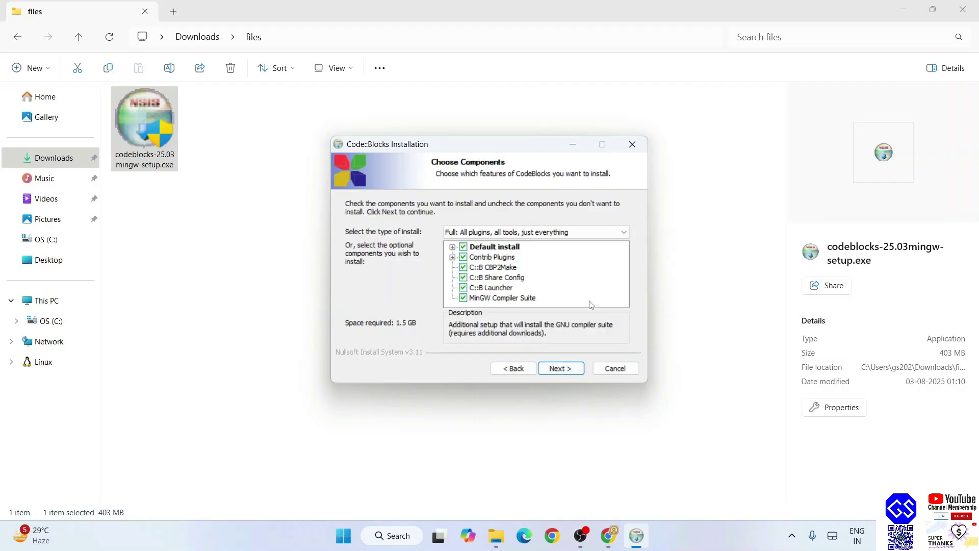
mouse_move(502, 298)
left_click(608, 536)
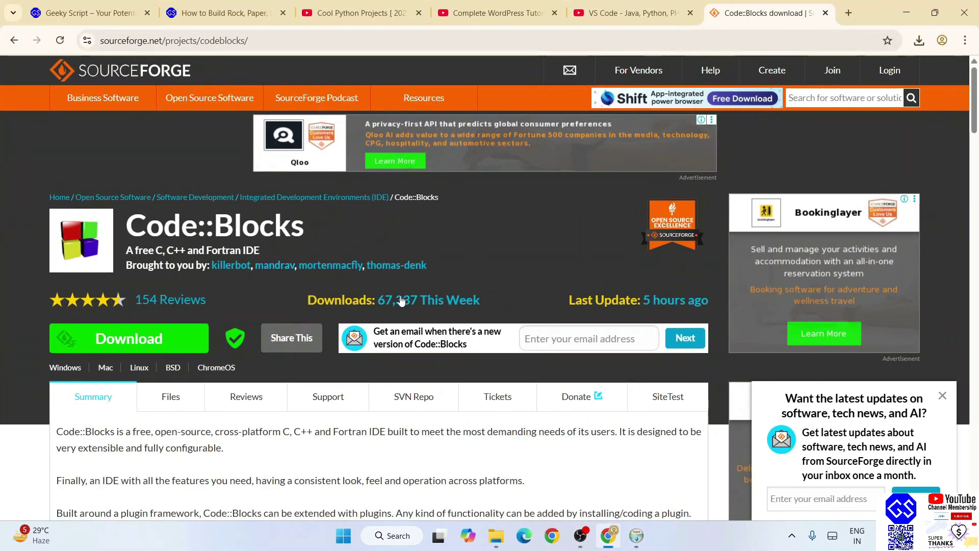
left_click(616, 530)
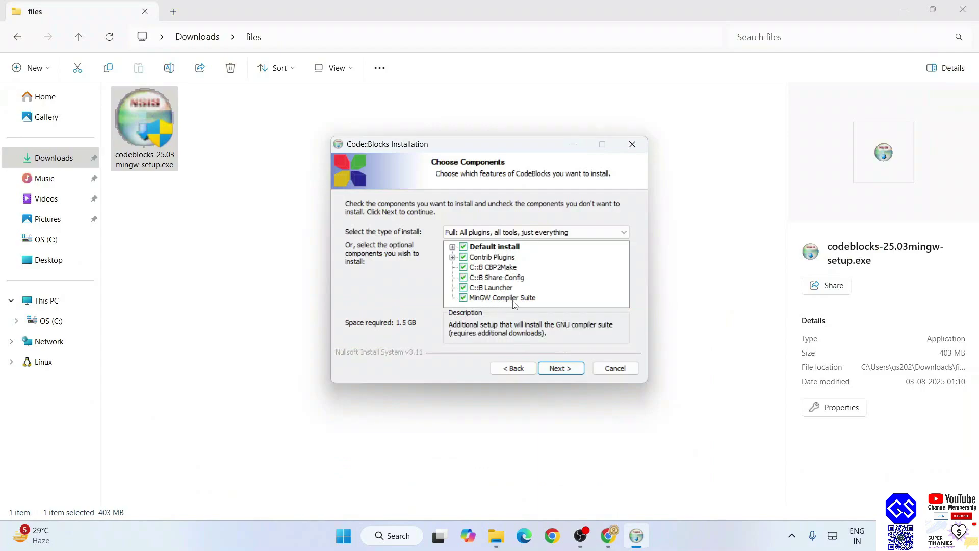
left_click(567, 374)
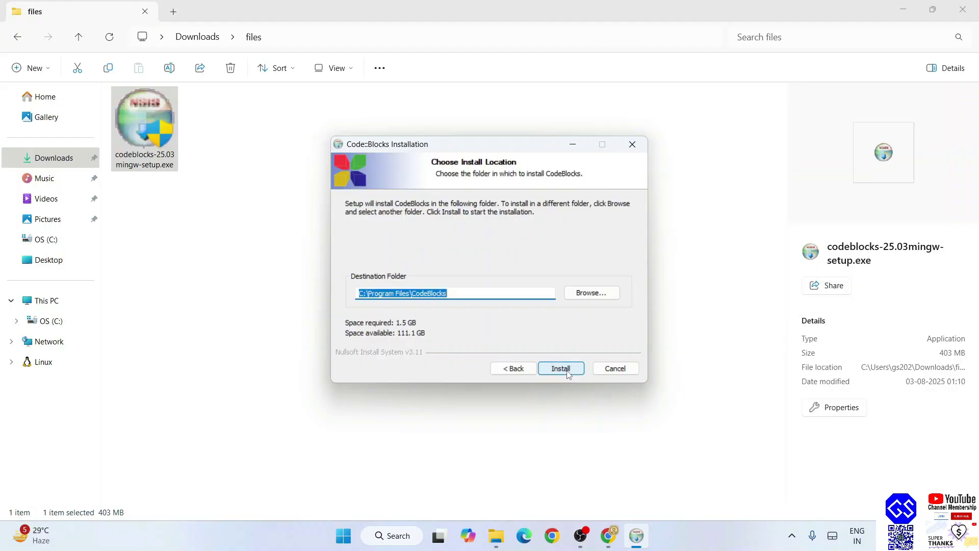
Step: Install into C:\Program Files\CodeBlocks, agree to run Code::Blocks now, and finish setup
left_click(568, 373)
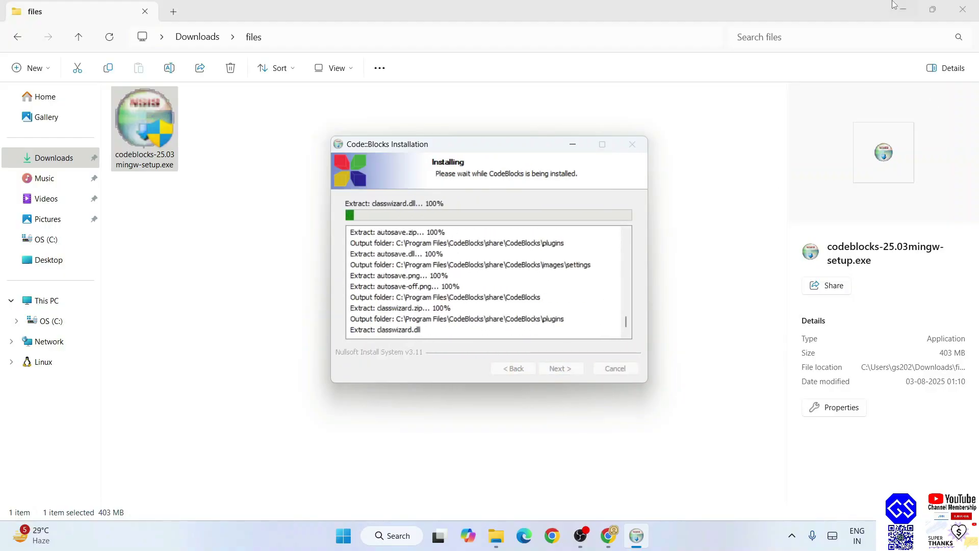
left_click(910, 15)
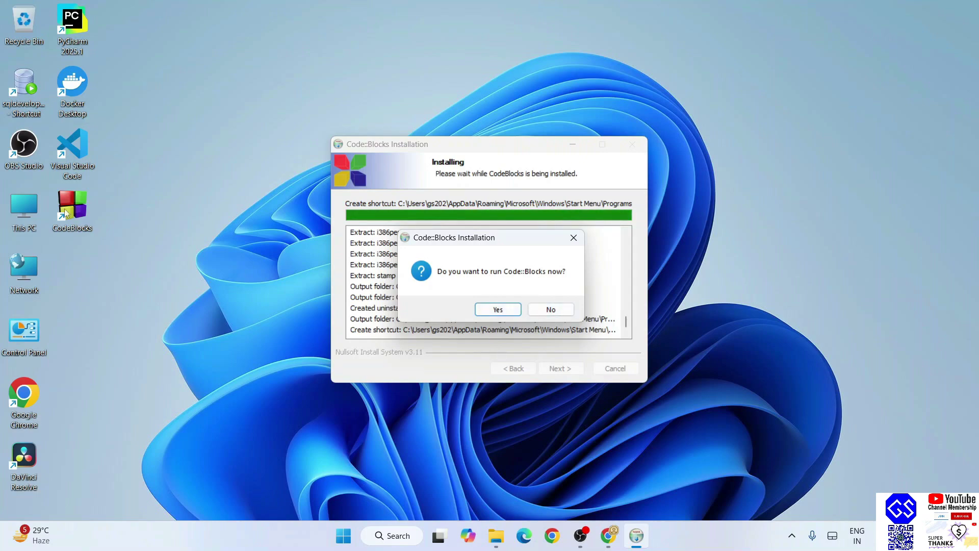
left_click(80, 210)
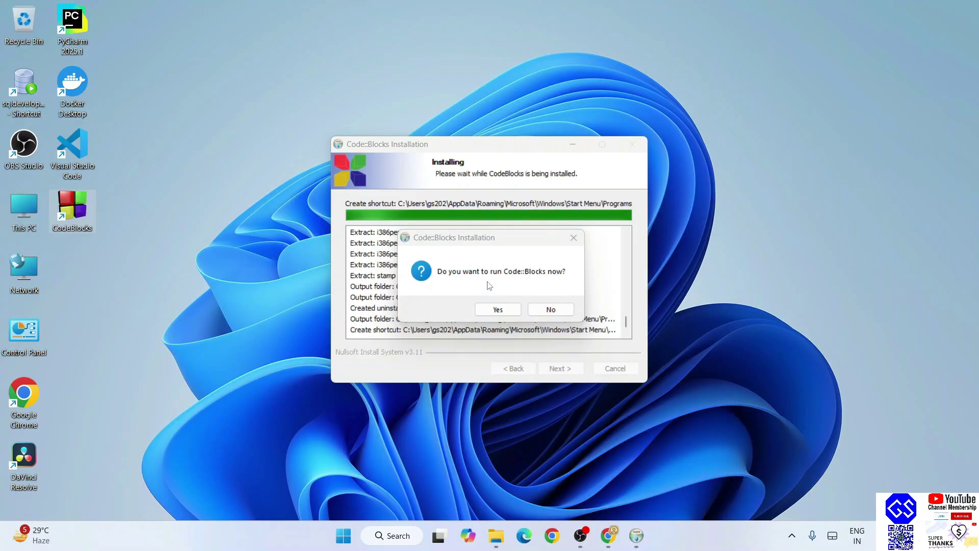
left_click(499, 310)
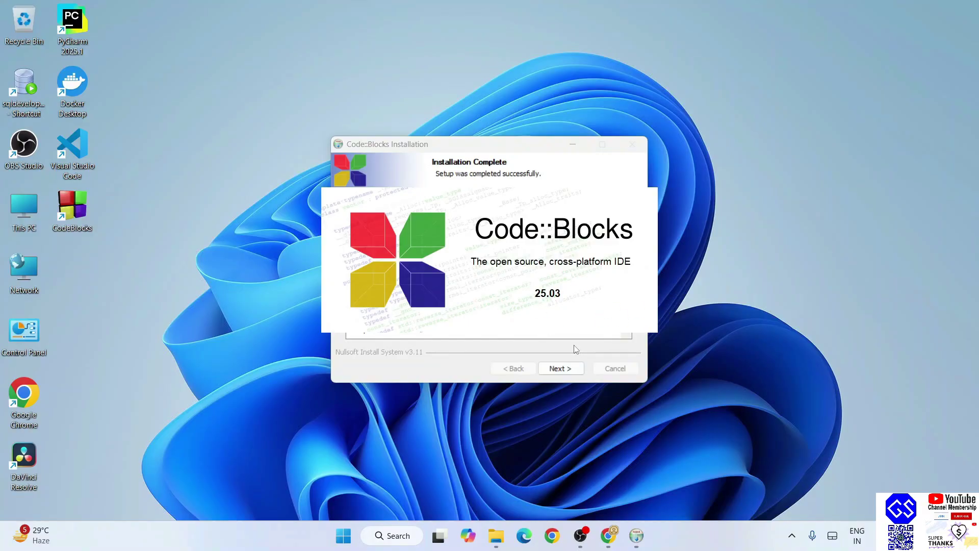
left_click(568, 369)
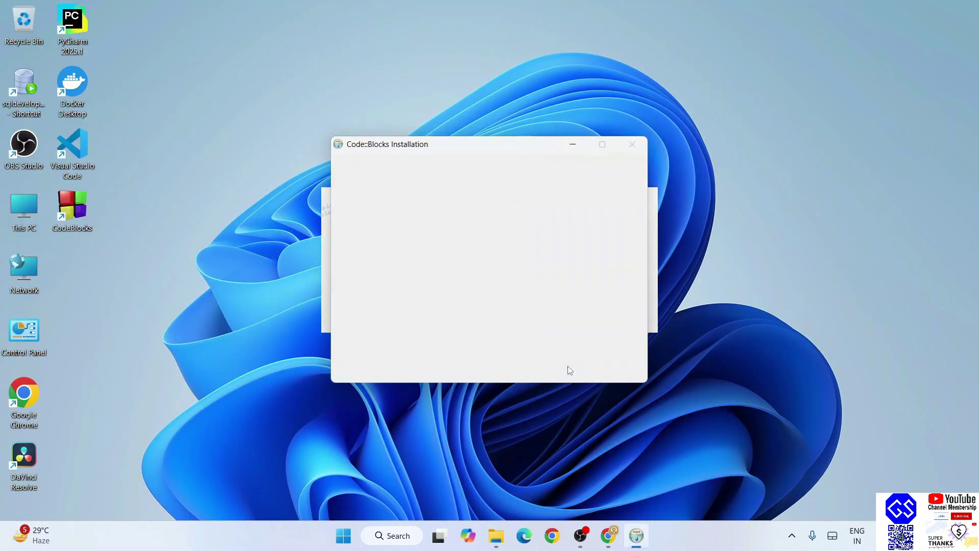
left_click(568, 369)
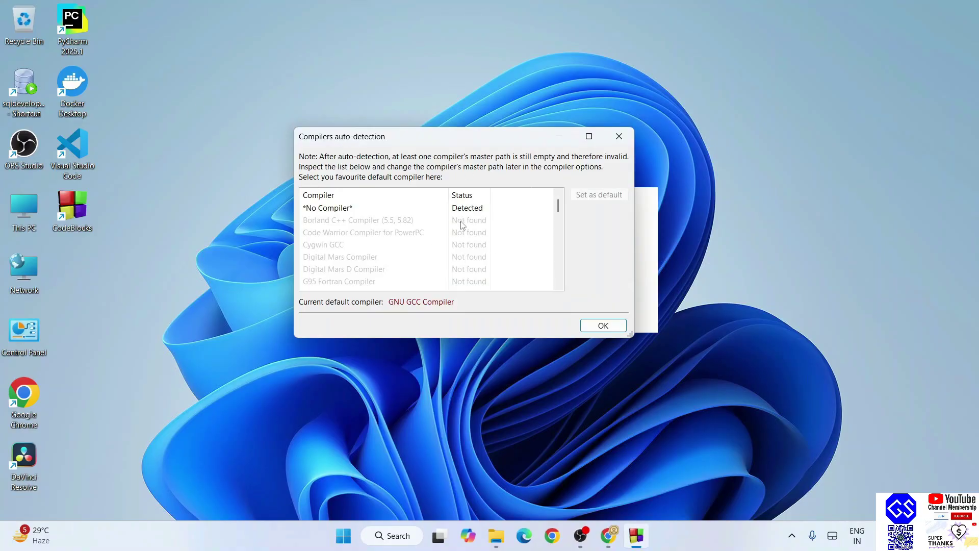
scroll(491, 226, "down", 2)
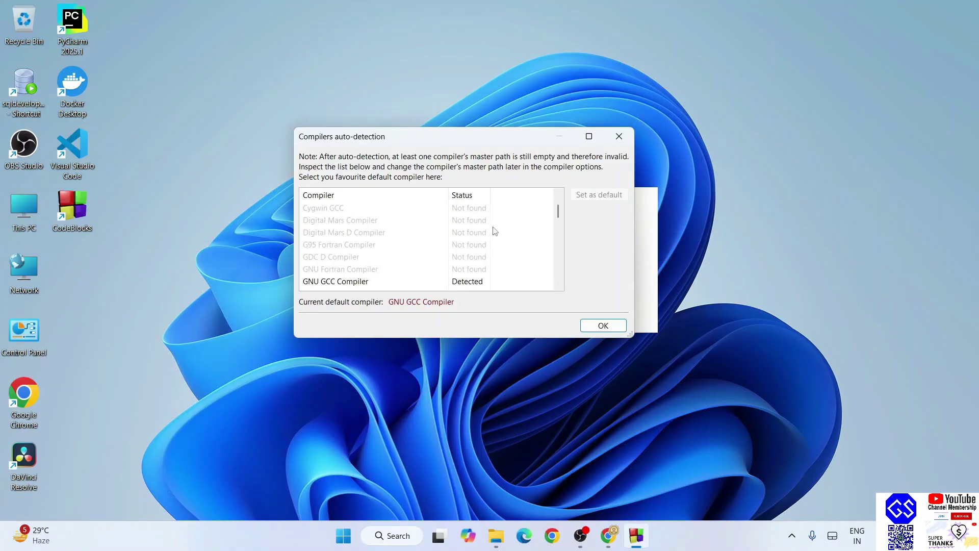
scroll(493, 230, "down", 1)
scroll(493, 231, "down", 1)
scroll(494, 231, "down", 2)
scroll(494, 232, "down", 2)
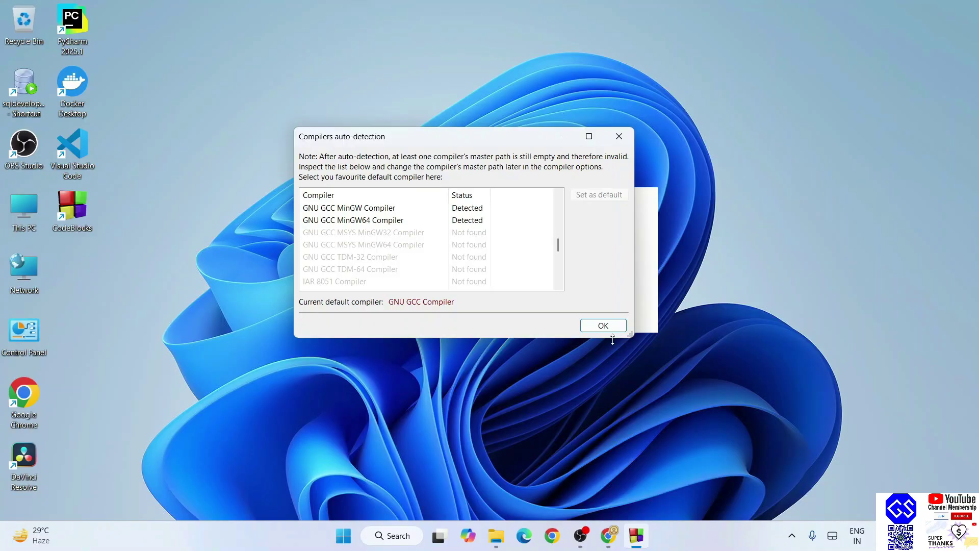
Step: Confirm the detected GNU GCC MinGW compilers with OK
left_click(604, 327)
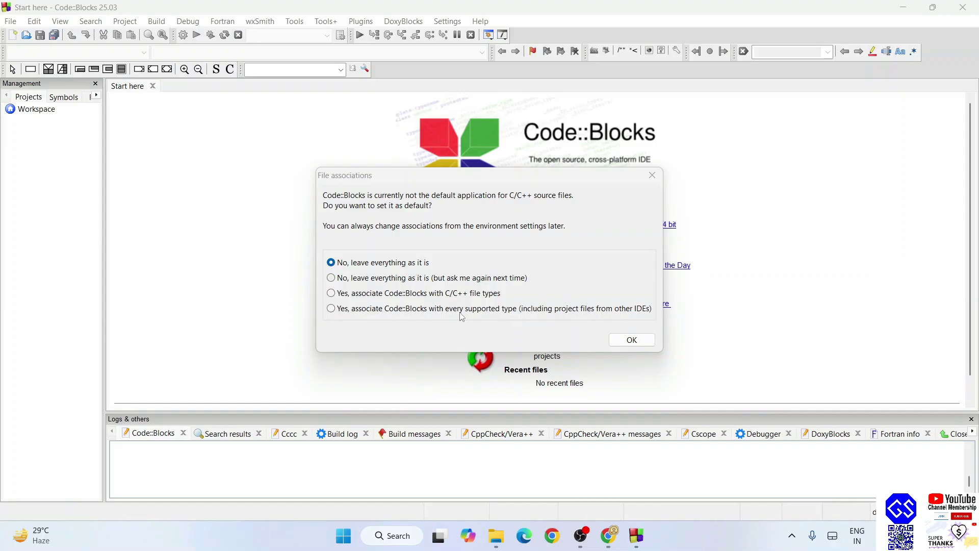
Step: Choose 'Yes, associate Code::Blocks with C/C++ file types' and confirm
left_click(396, 297)
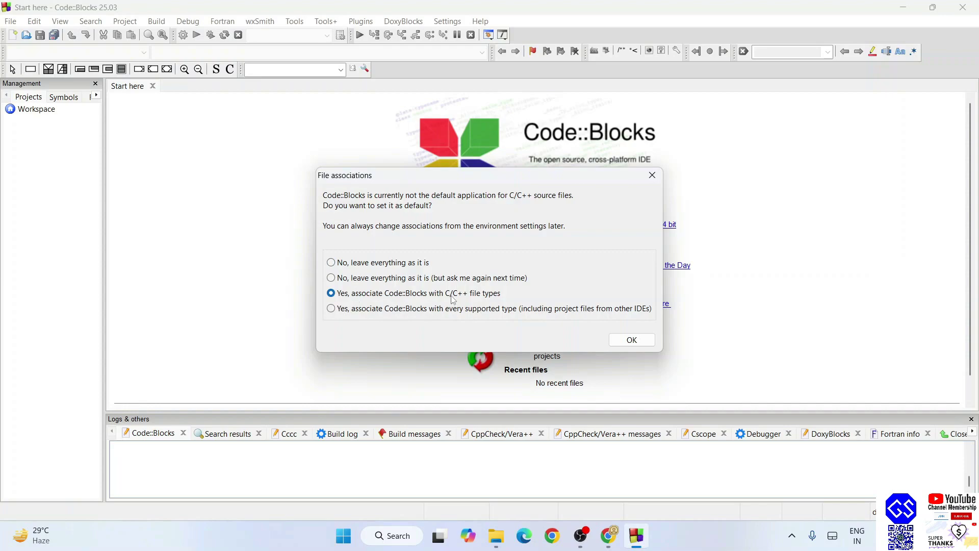
left_click(633, 345)
left_click(632, 340)
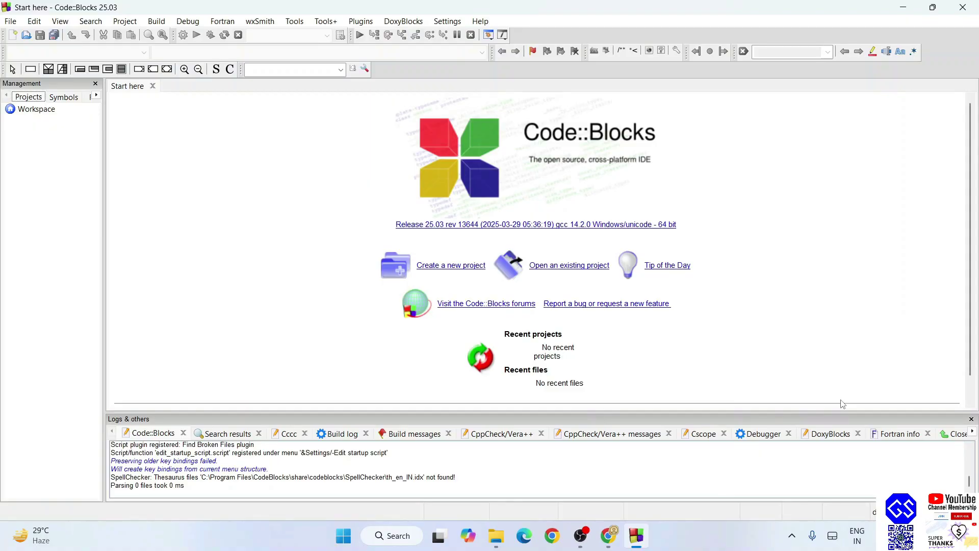
Step: Create a new empty source file and enter the main() skeleton with its braces
left_click(12, 21)
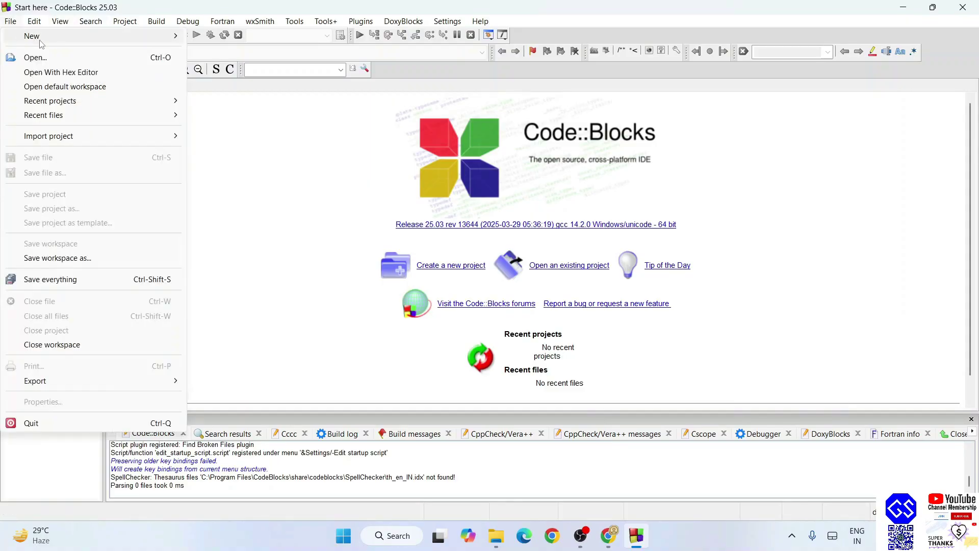
mouse_move(32, 36)
left_click(241, 38)
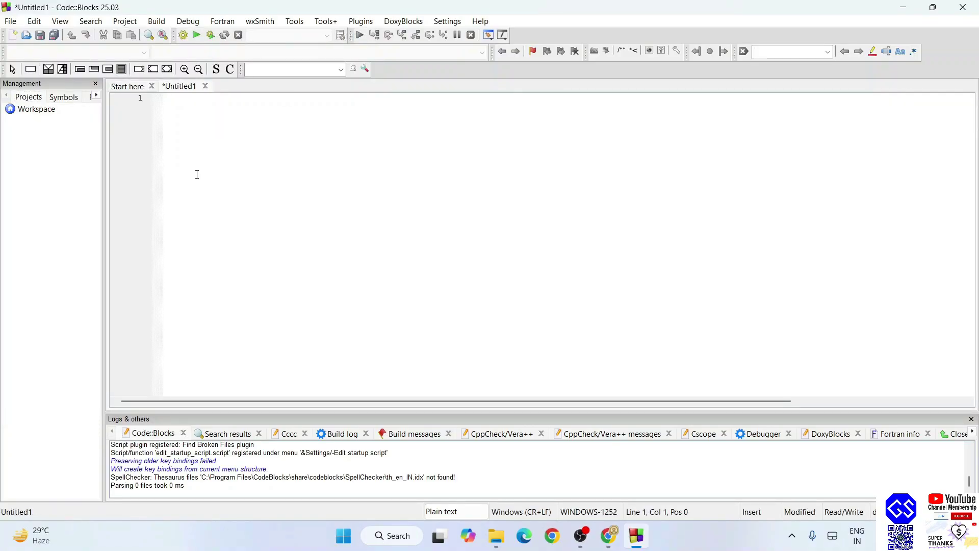
type("#inc")
type("lude")
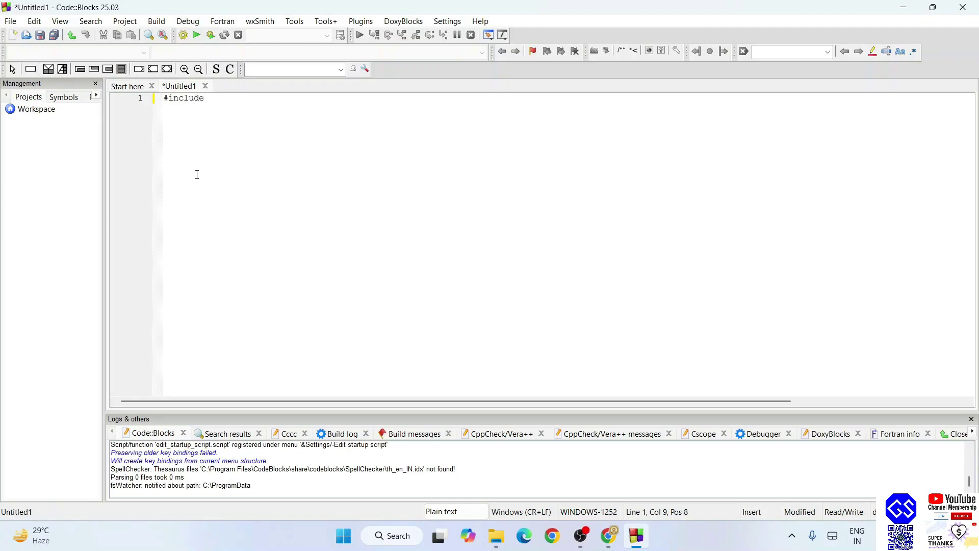
type("<stdio")
type(".h>")
key("Return")
type("int ")
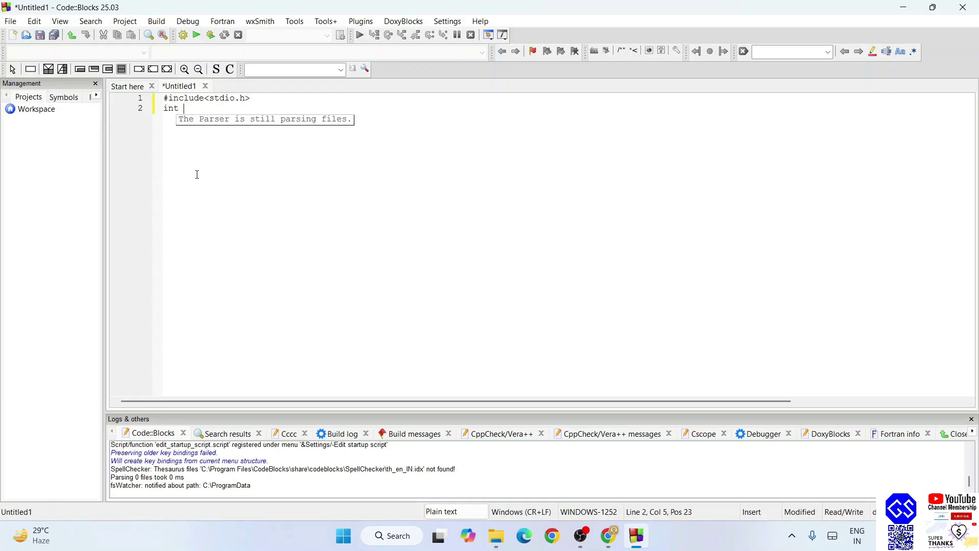
type("main")
type("(")
key("Return")
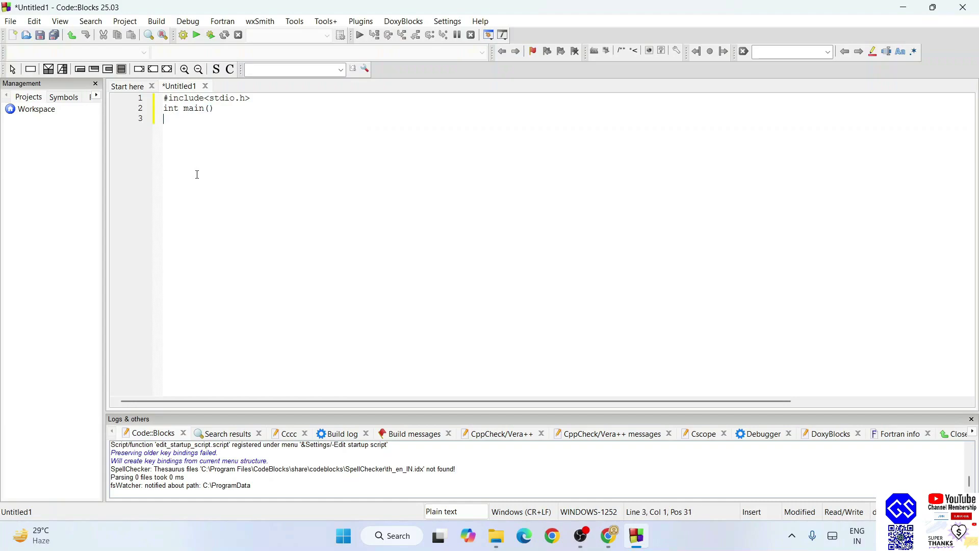
type("{")
key("Return")
key("Return")
key("Return")
Step: Add an indented printf("Hello World!!"); and return 0; inside main
key("Up")
key("Up")
key("Tab")
type("p")
type("rintf")
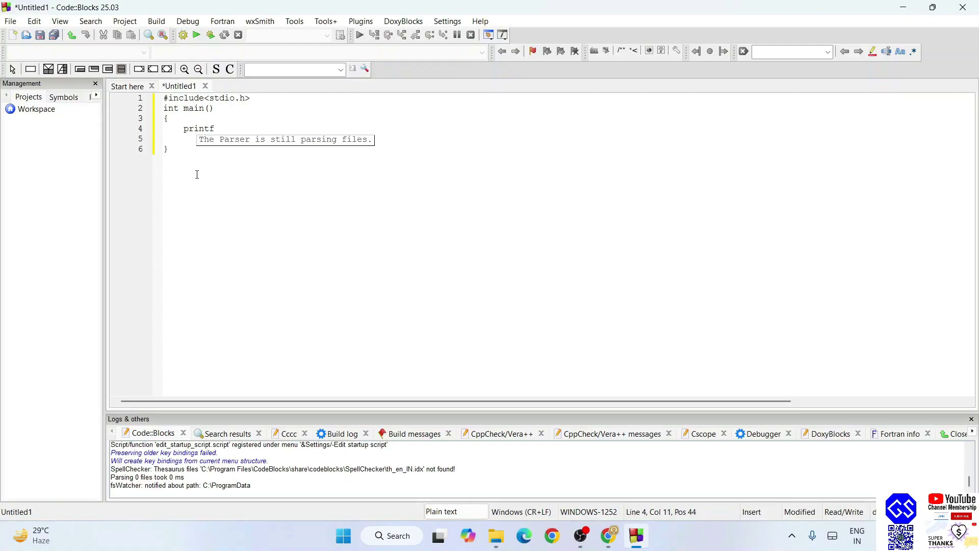
type("(\"He")
type("llo World")
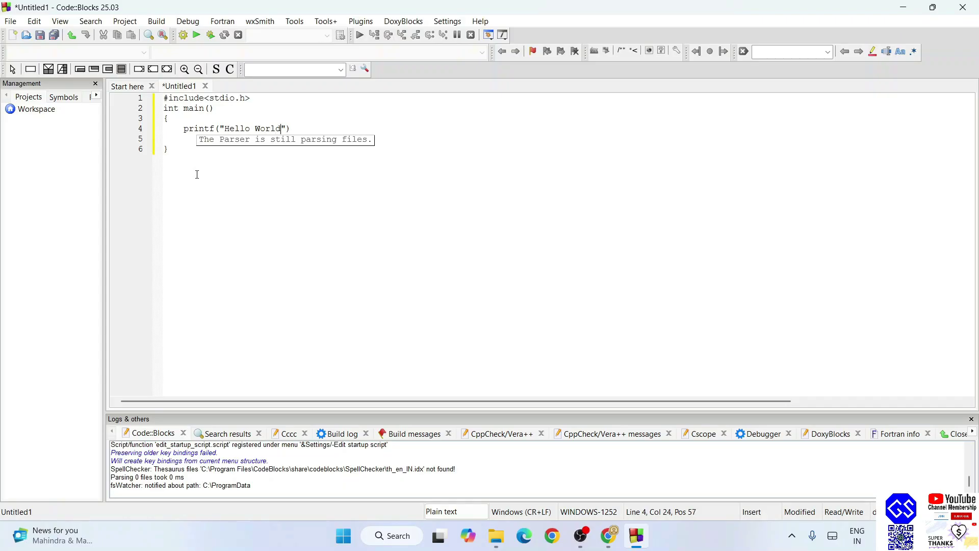
type("!!\");")
key("Return")
type("return 0;")
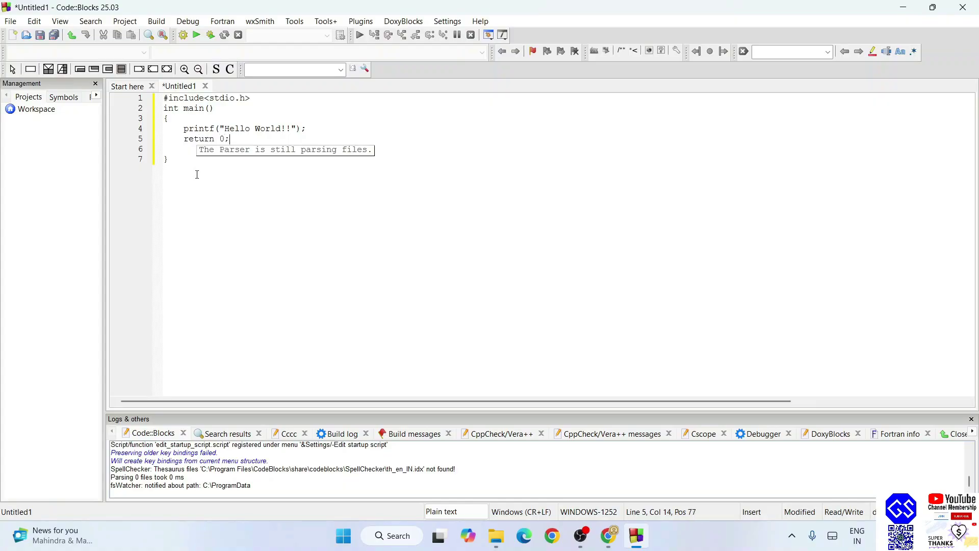
Step: Review the code, selecting the return 0; statement and then all the code
left_click(202, 192)
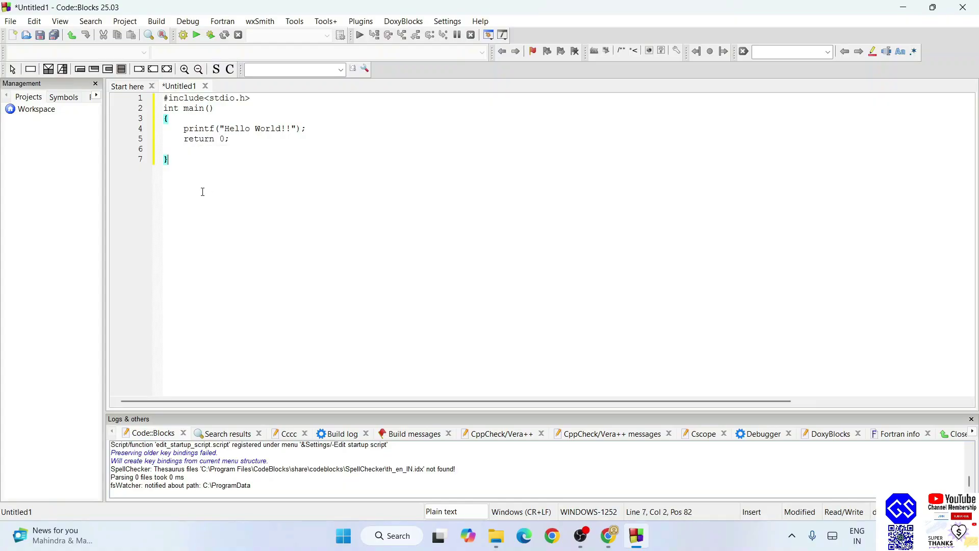
left_click(230, 139)
double_click(175, 108)
left_click_drag(184, 138, 229, 138)
left_click(269, 135)
left_click_drag(187, 140, 278, 143)
left_click(257, 137)
key("ctrl+a")
Step: Start saving the file under a new name in the Desktop folder
left_click(322, 179)
left_click(12, 22)
left_click(69, 174)
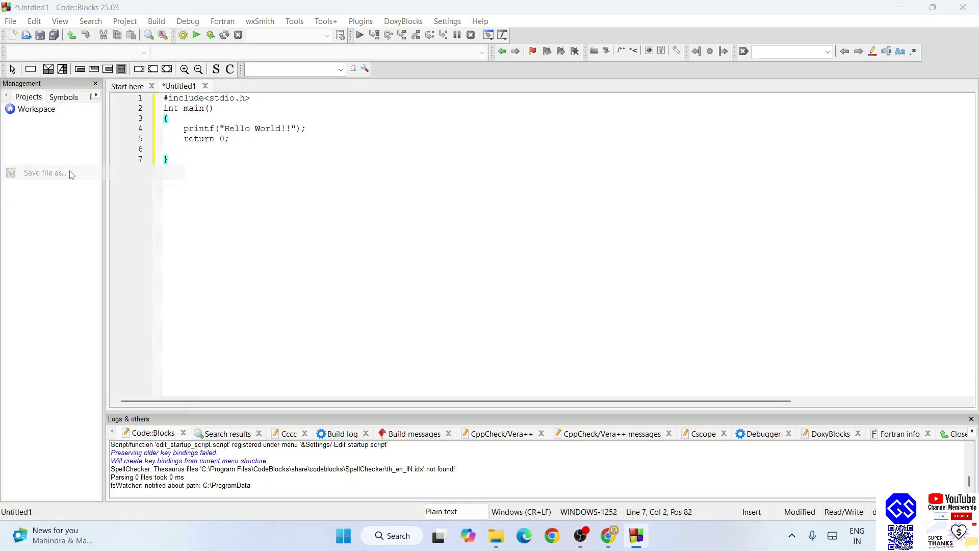
scroll(368, 254, "down", 3)
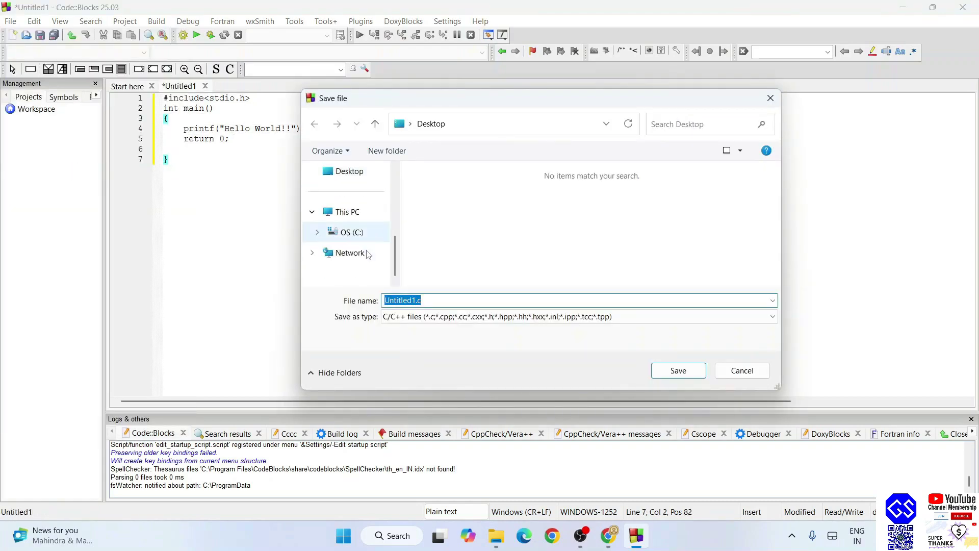
scroll(368, 253, "up", 1)
left_click(357, 232)
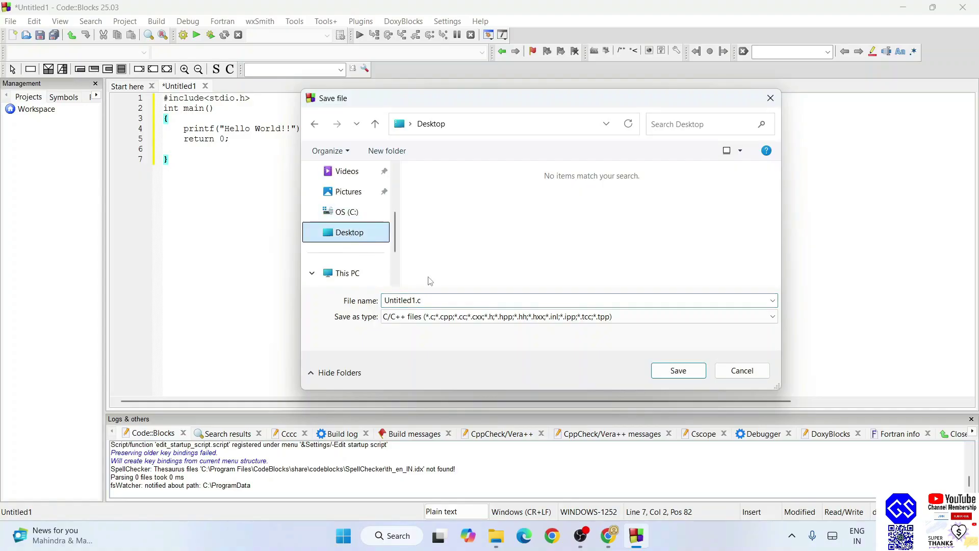
left_click(403, 301)
Step: Name the file Program.c and save it
left_click(413, 300)
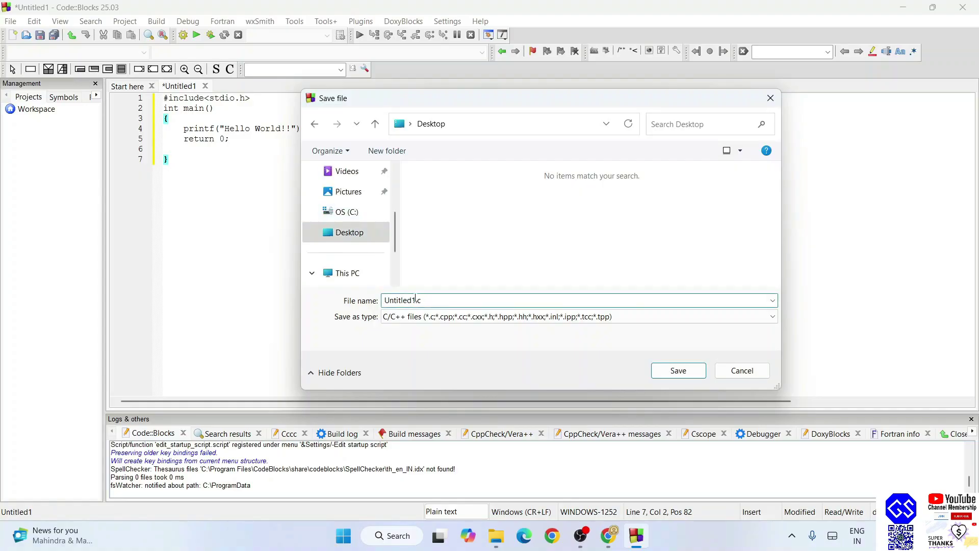
double_click(414, 300)
type("Prog")
type("r")
type("am")
left_click_drag(431, 301, 402, 300)
left_click(441, 299)
key("BackSpace")
key("BackSpace")
left_click(684, 372)
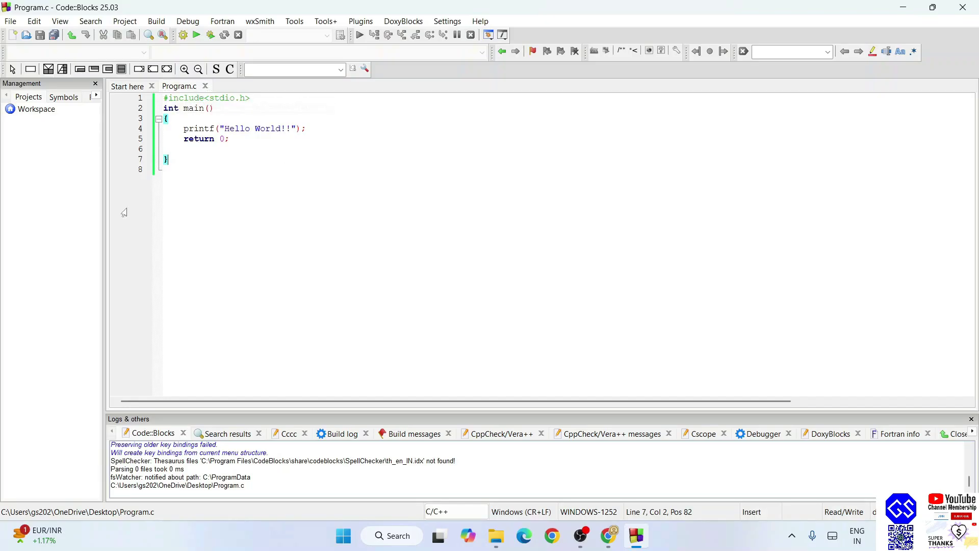
Step: Build and run Program.c, then move the console printing Hello World!! beside the code
left_click(197, 35)
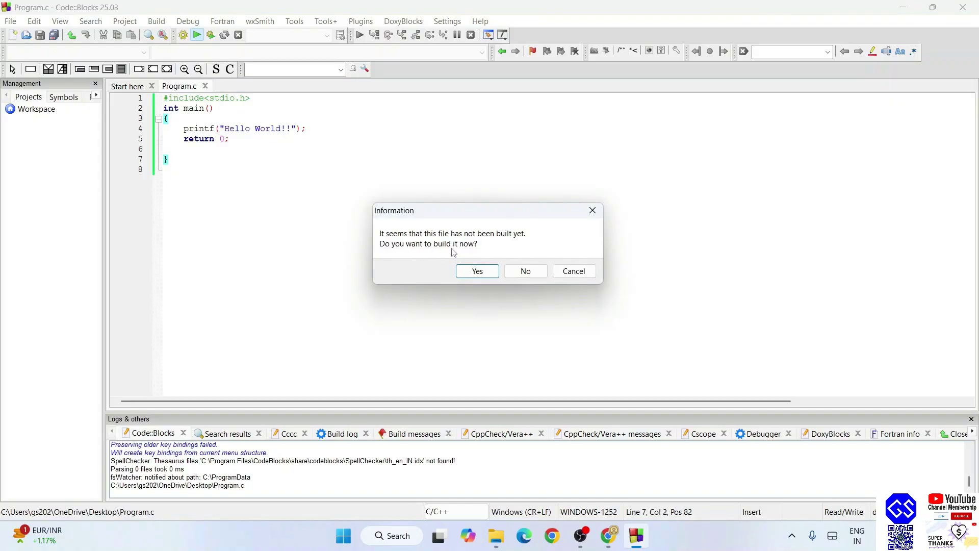
left_click(491, 275)
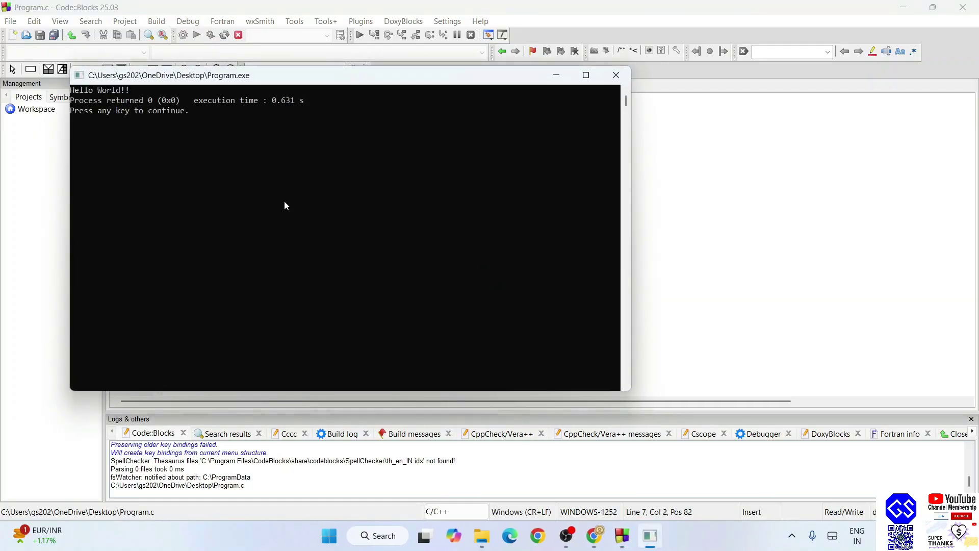
mouse_move(176, 75)
left_mouse_down()
mouse_move(406, 148)
mouse_move(217, 132)
left_mouse_up()
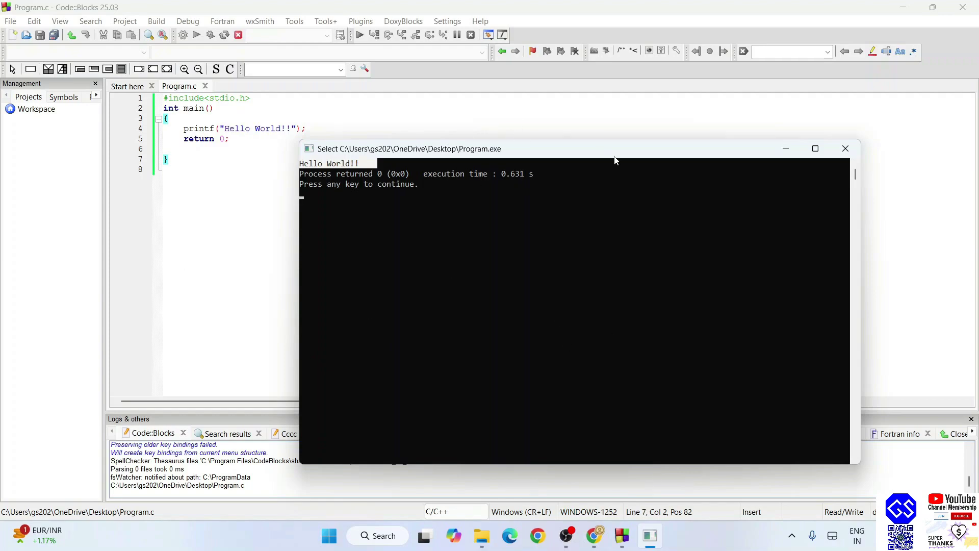
Step: Browse the Cool Python Projects playlist in Chrome, then switch to the Rock Paper Scissors article
left_click(594, 536)
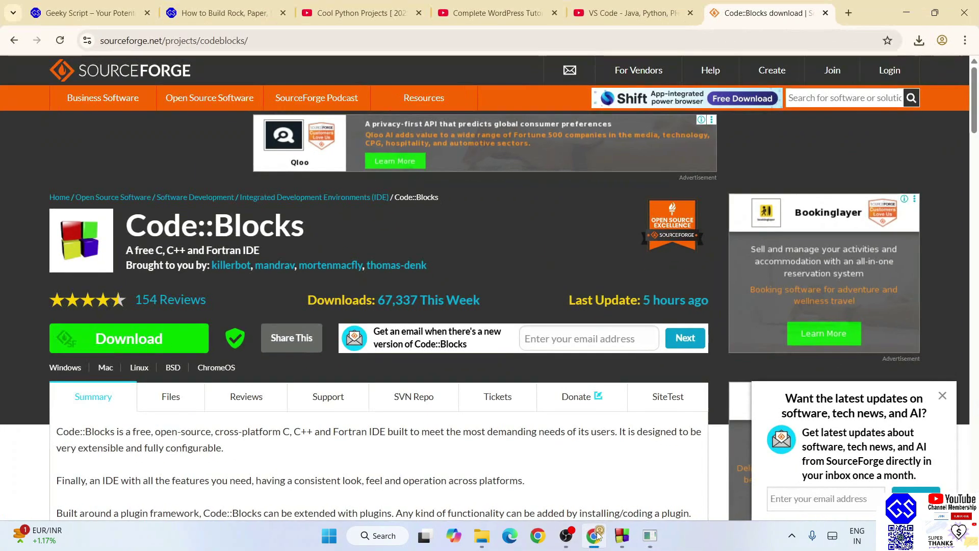
left_click(360, 13)
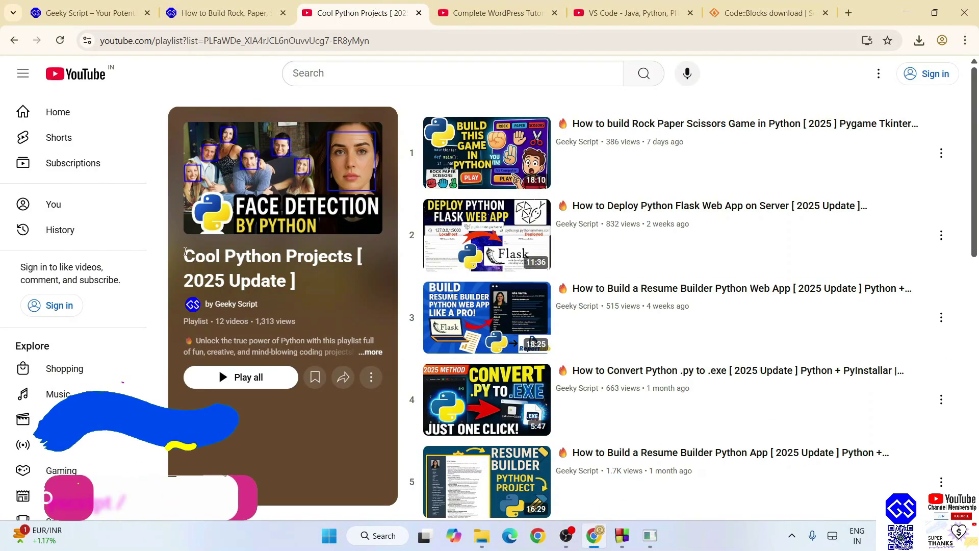
left_click_drag(182, 249, 329, 297)
left_click(329, 298)
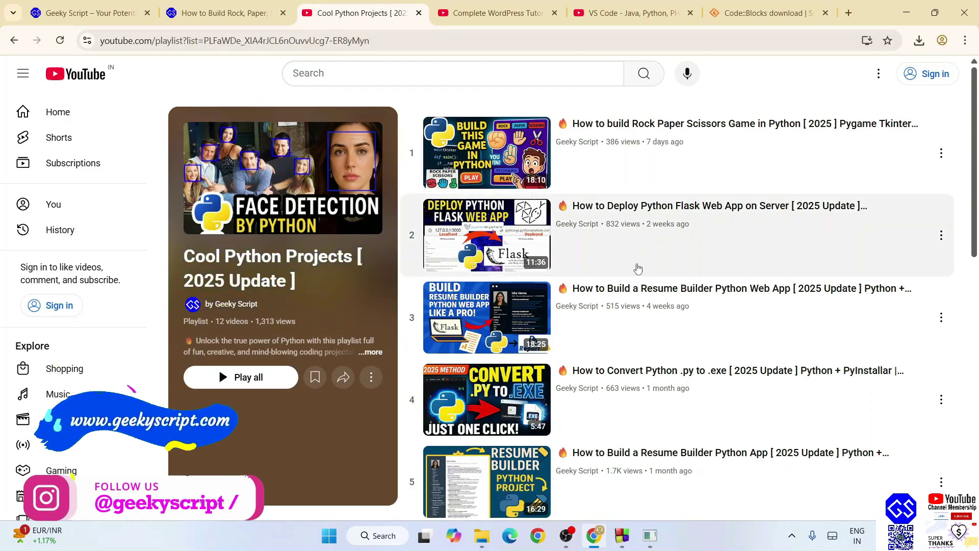
scroll(645, 264, "down", 3)
scroll(644, 264, "down", 3)
scroll(613, 321, "down", 1)
scroll(574, 398, "down", 1)
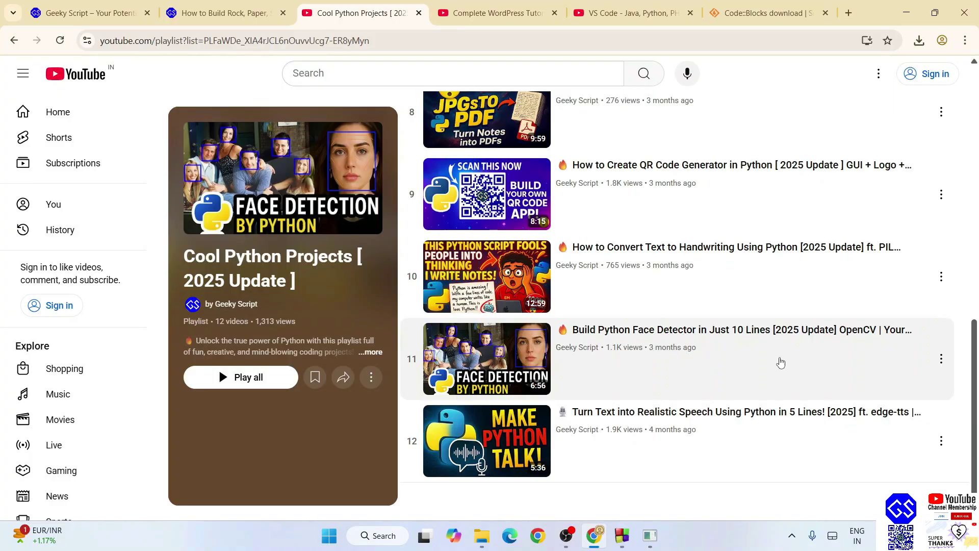
scroll(780, 363, "up", 2)
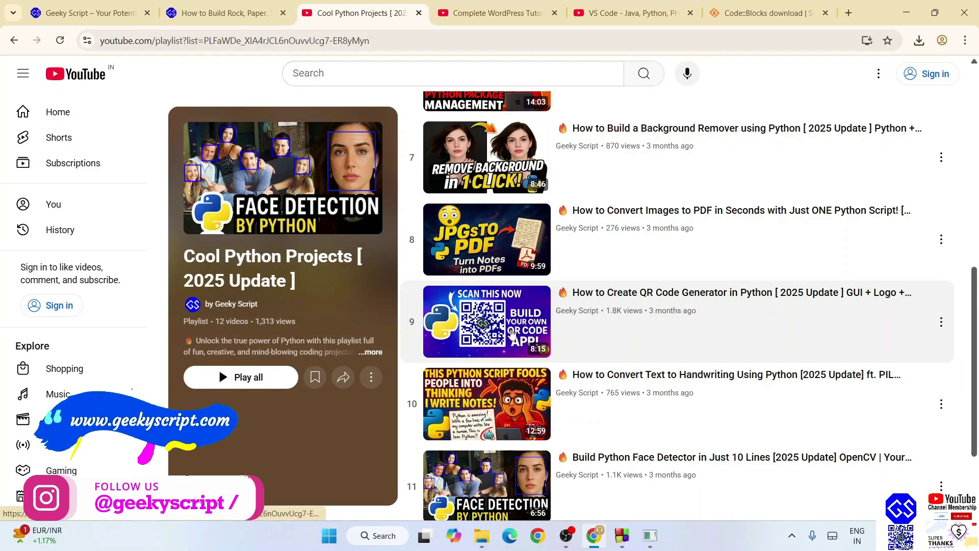
scroll(514, 336, "up", 2)
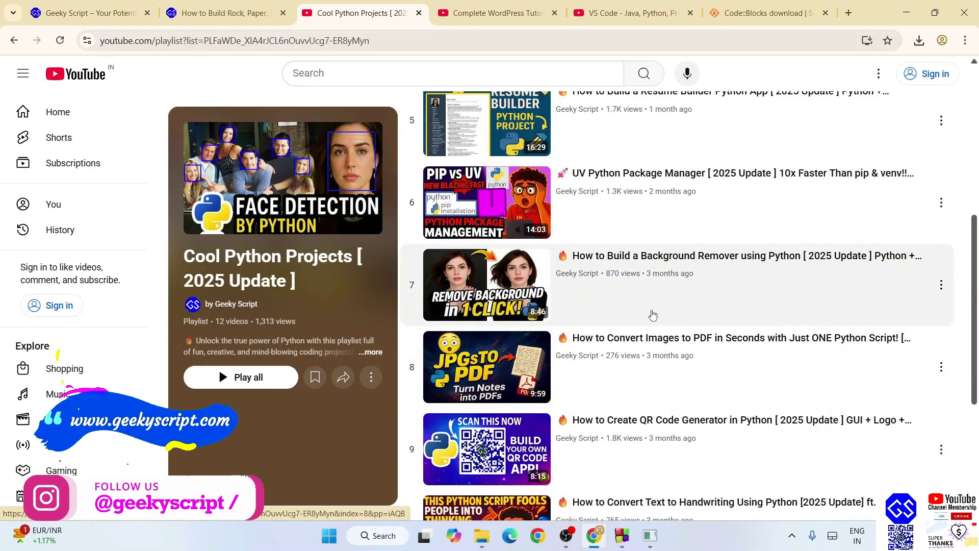
scroll(665, 420, "up", 1)
scroll(666, 420, "up", 2)
scroll(689, 483, "down", 1)
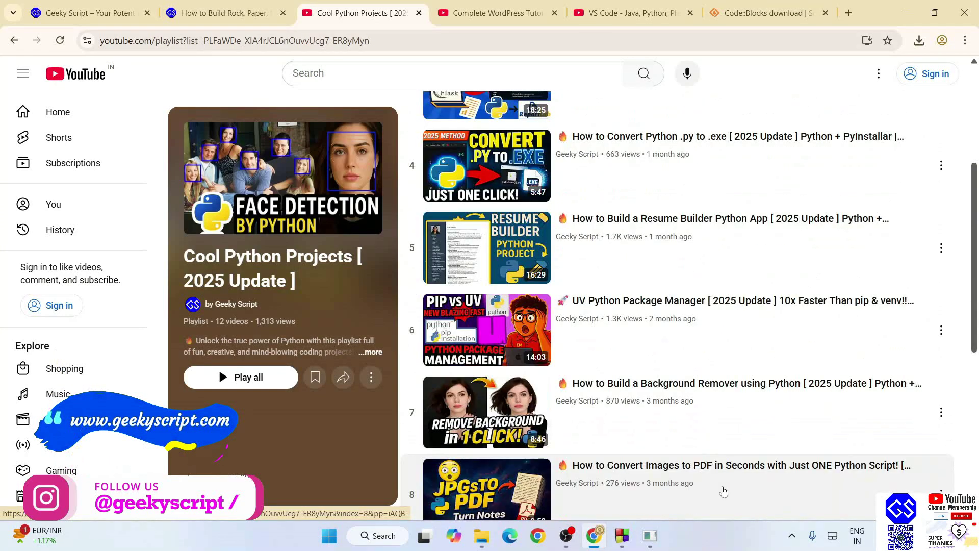
scroll(720, 450, "up", 1)
scroll(720, 451, "up", 1)
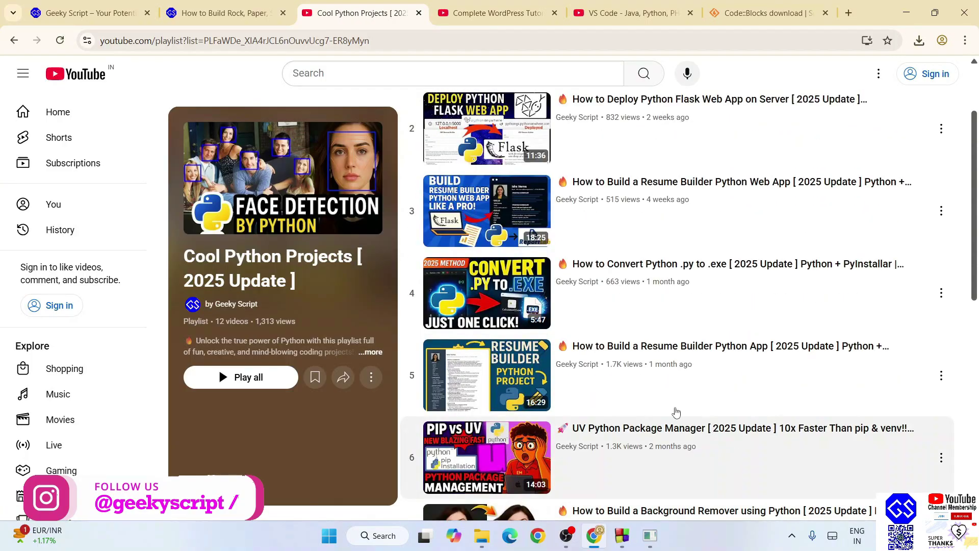
scroll(767, 443, "up", 1)
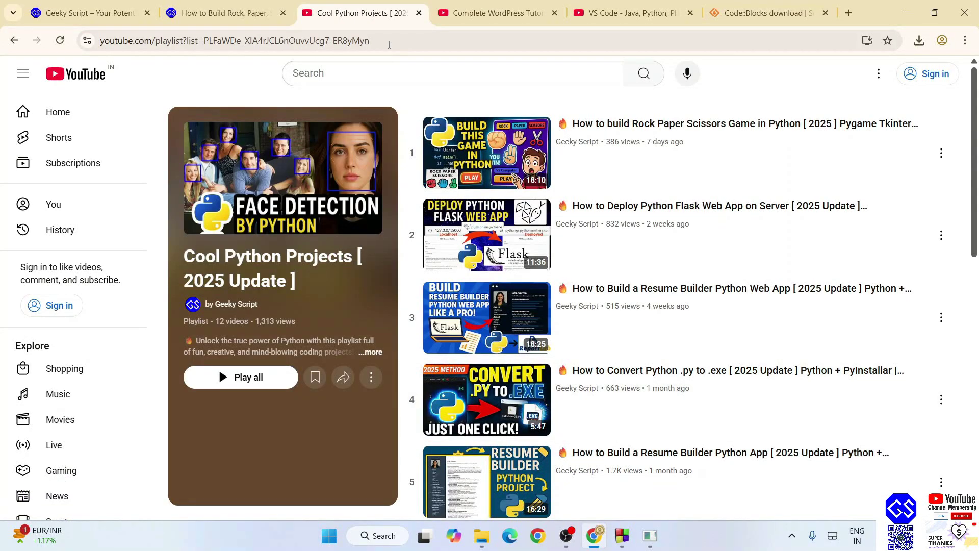
left_click(288, 4)
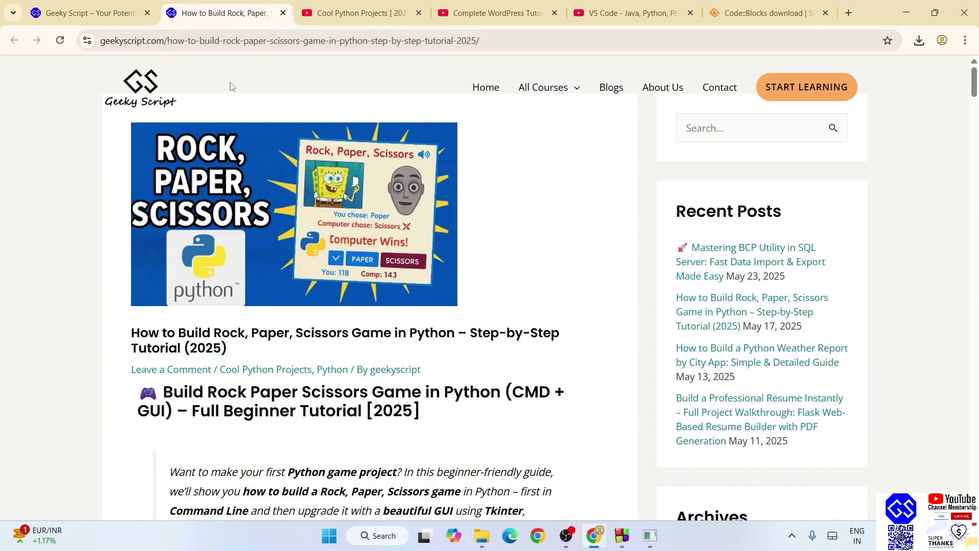
scroll(306, 157, "down", 7)
scroll(305, 165, "down", 8)
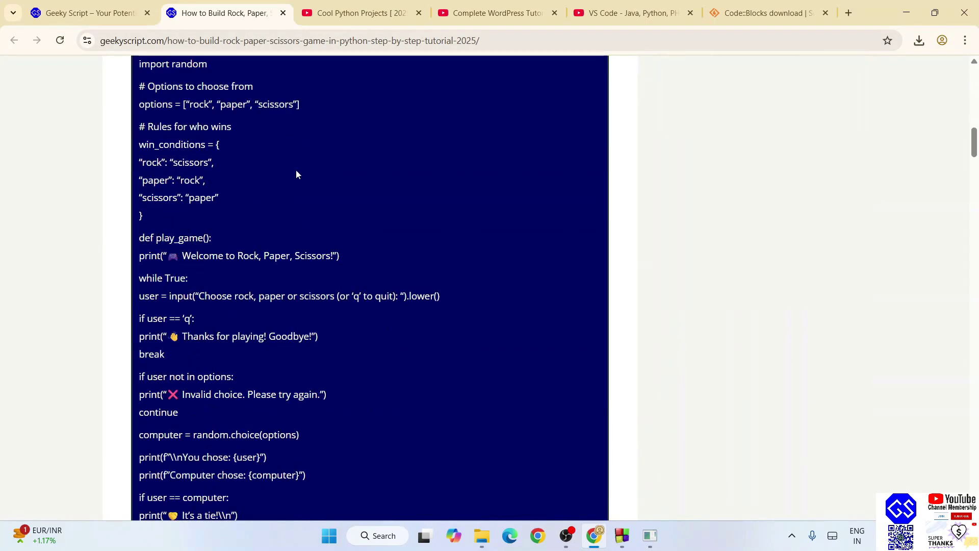
left_click_drag(196, 105, 338, 368)
scroll(368, 344, "down", 5)
scroll(398, 331, "down", 5)
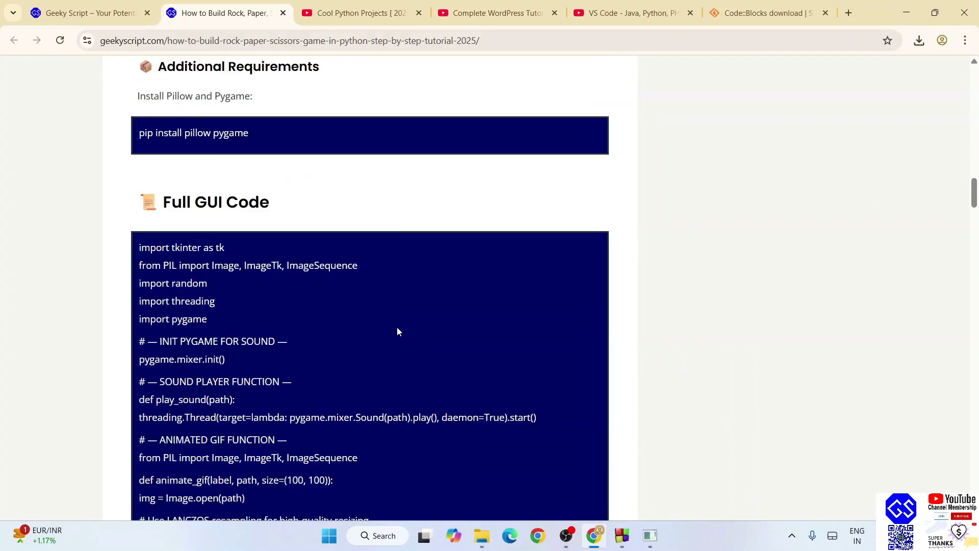
scroll(398, 331, "down", 2)
scroll(163, 209, "up", 2)
left_click_drag(169, 168, 421, 179)
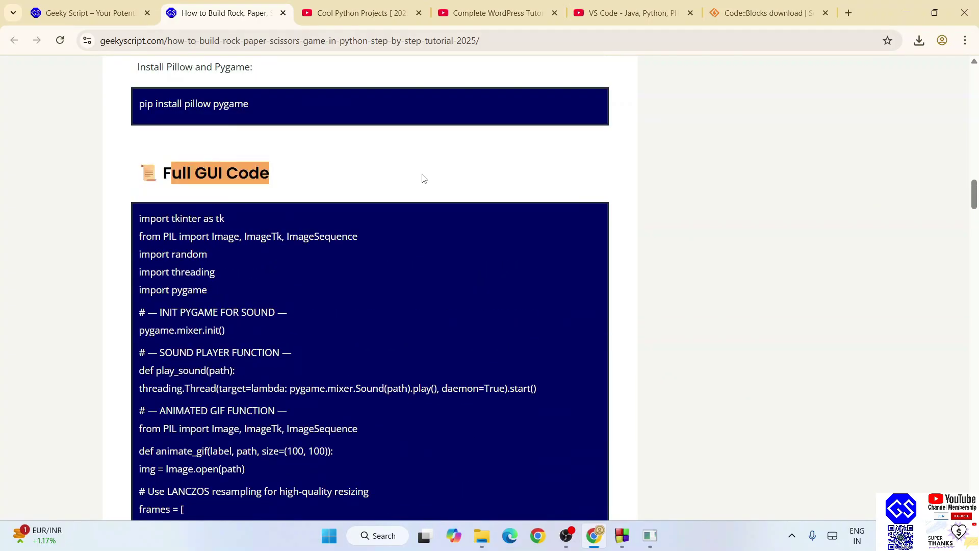
scroll(350, 275, "down", 1)
scroll(324, 267, "down", 3)
scroll(326, 283, "down", 8)
scroll(326, 283, "down", 6)
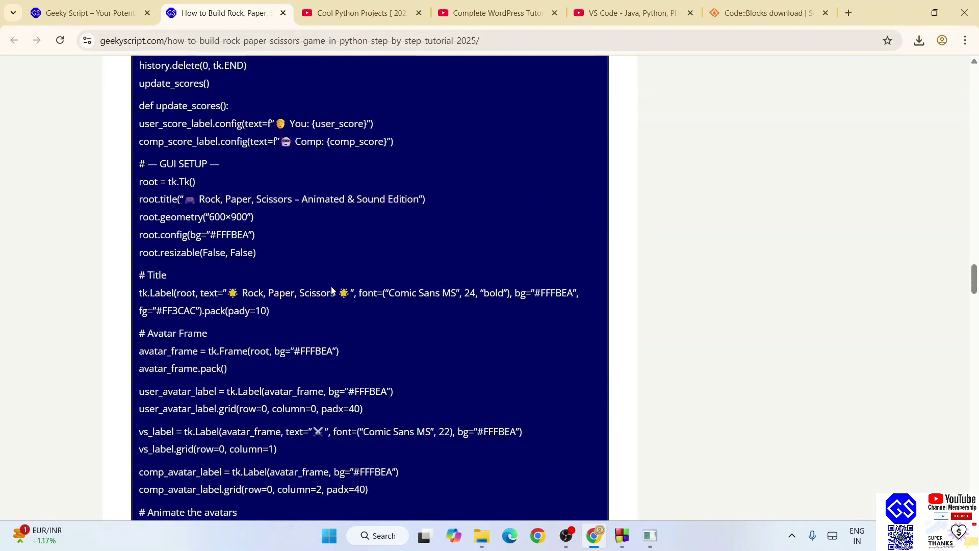
scroll(343, 314, "down", 5)
scroll(359, 317, "down", 4)
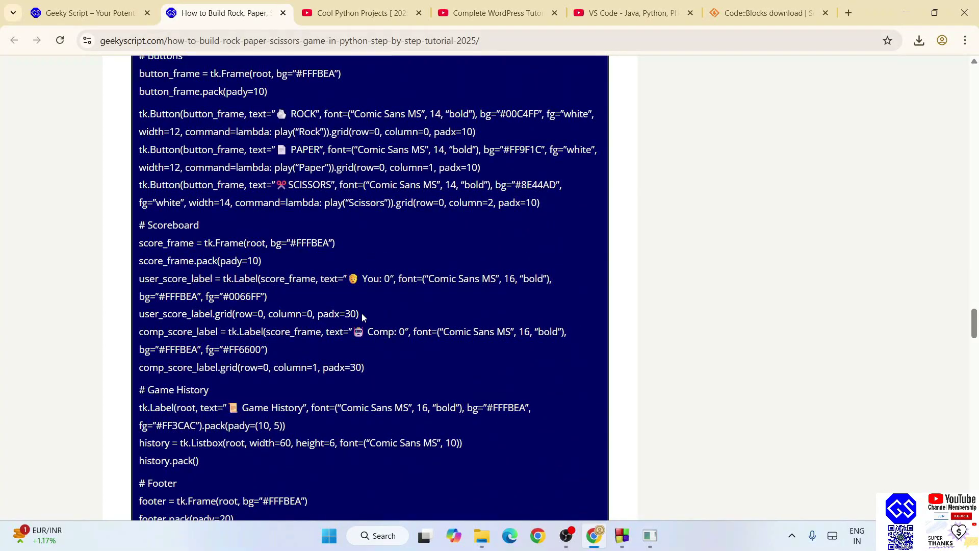
left_click(384, 6)
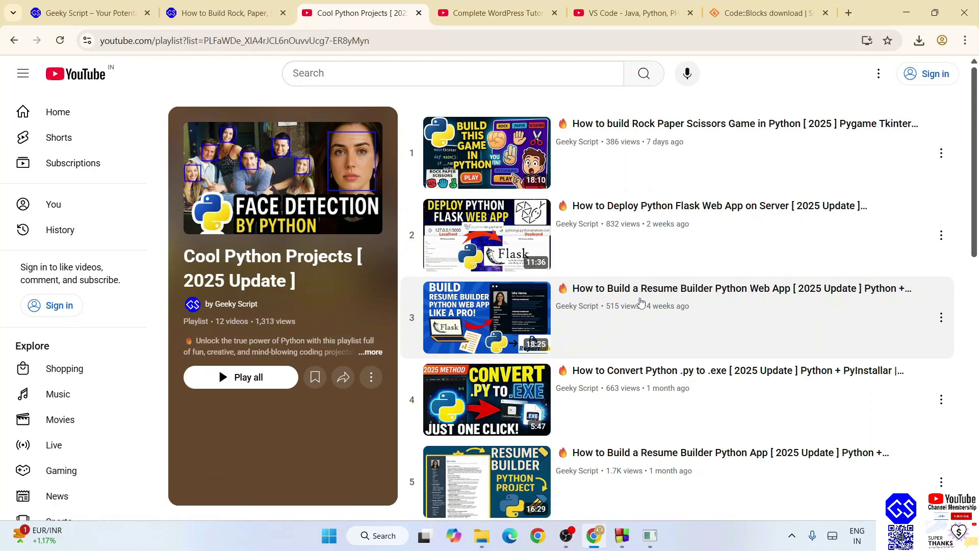
scroll(742, 463, "down", 5)
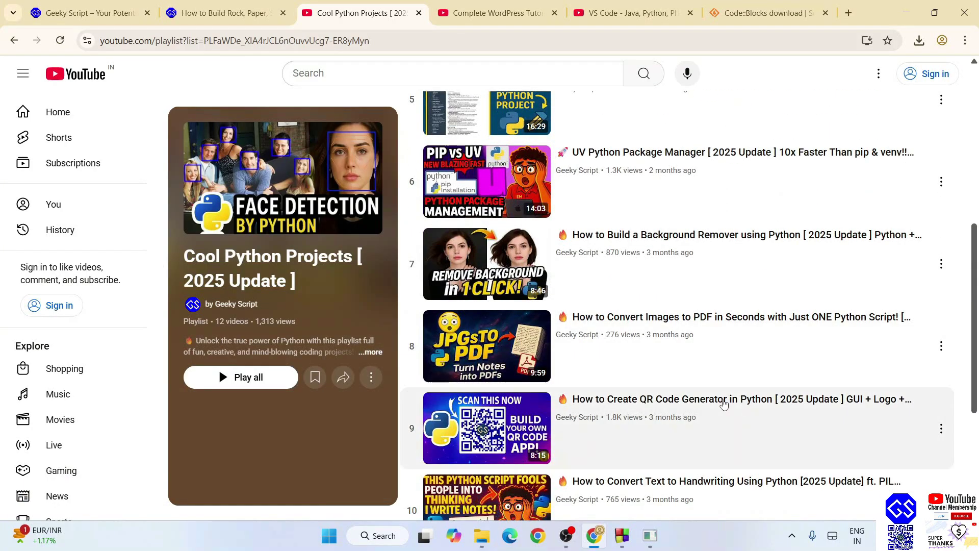
scroll(667, 356, "down", 3)
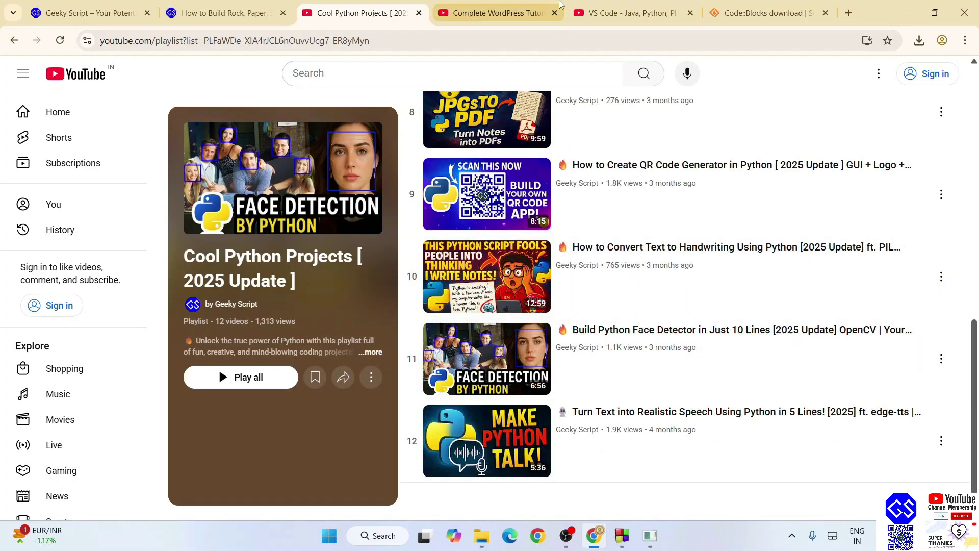
left_click(537, 13)
scroll(592, 325, "down", 5)
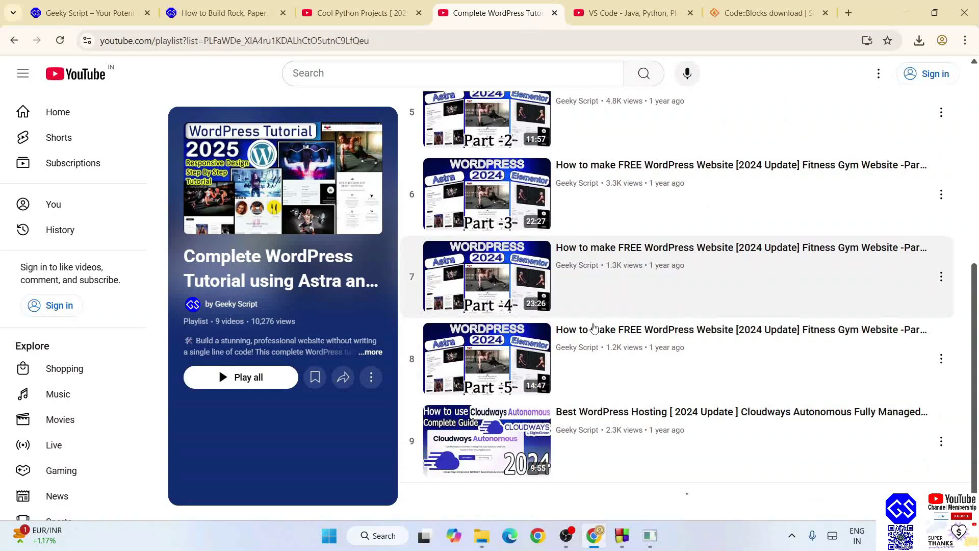
left_click(631, 14)
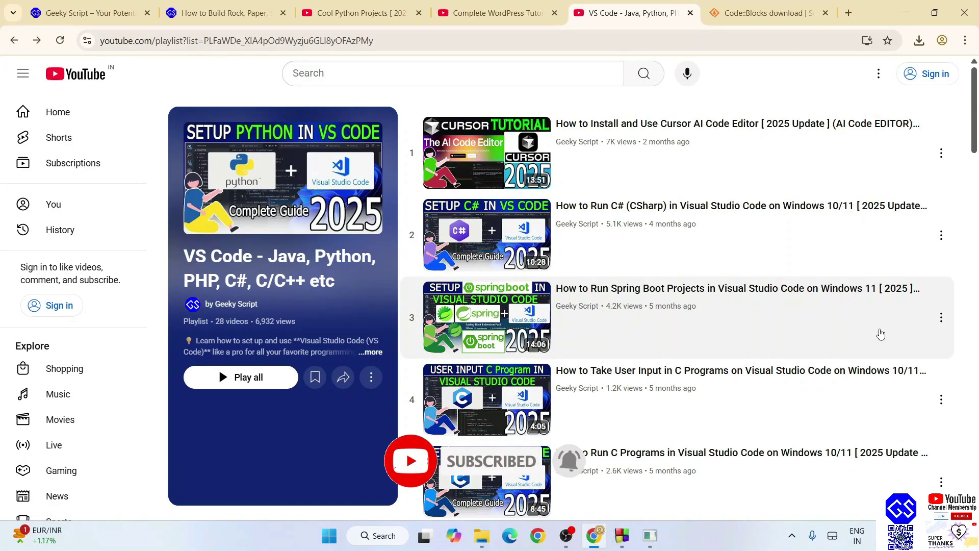
left_click(396, 14)
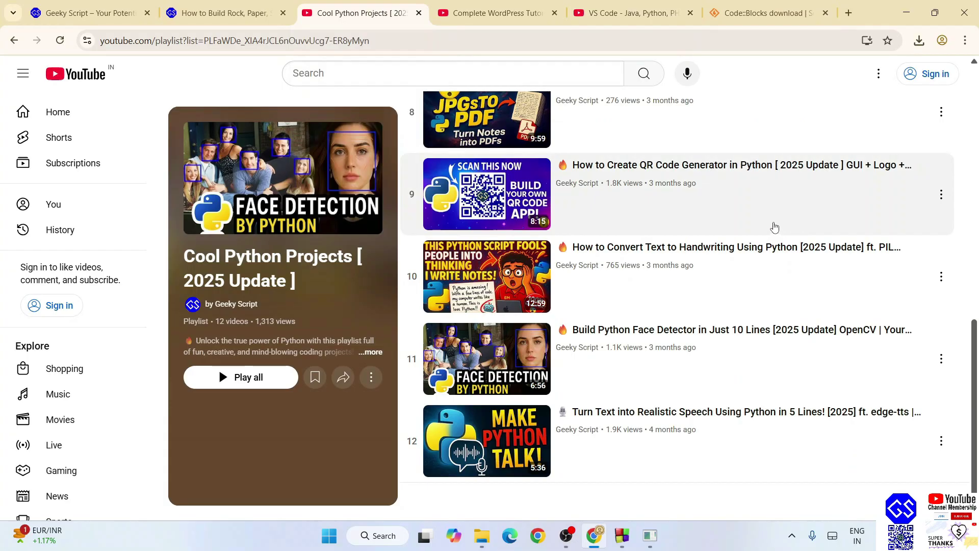